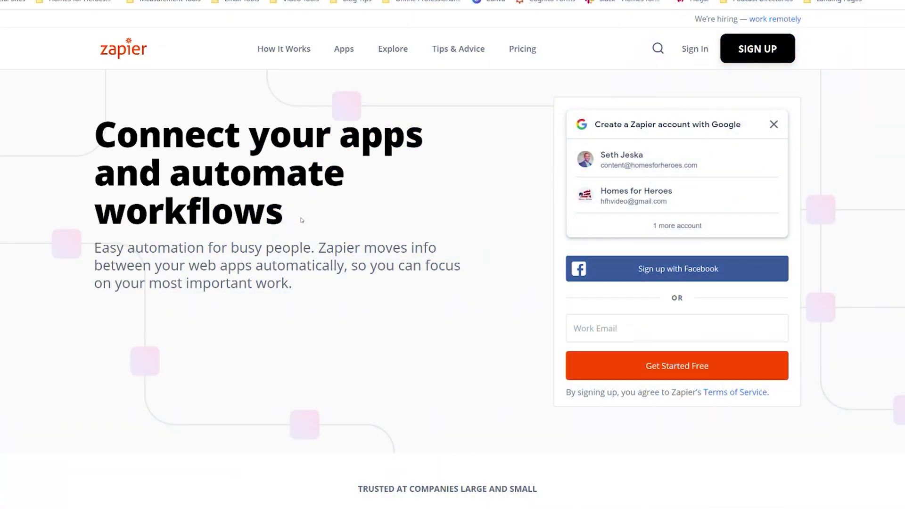
- Browse Zapier's plan cards and prices on the Pricing page
click(526, 50)
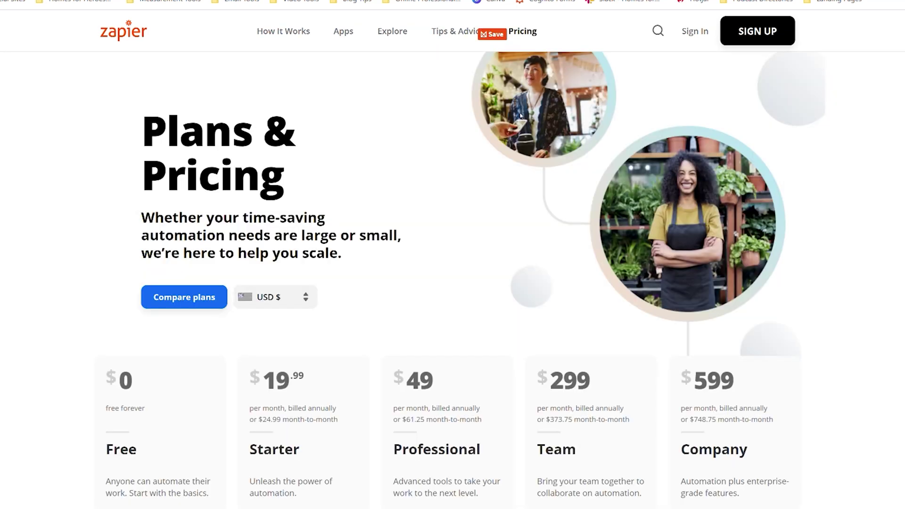
scroll(502, 262, down, 3)
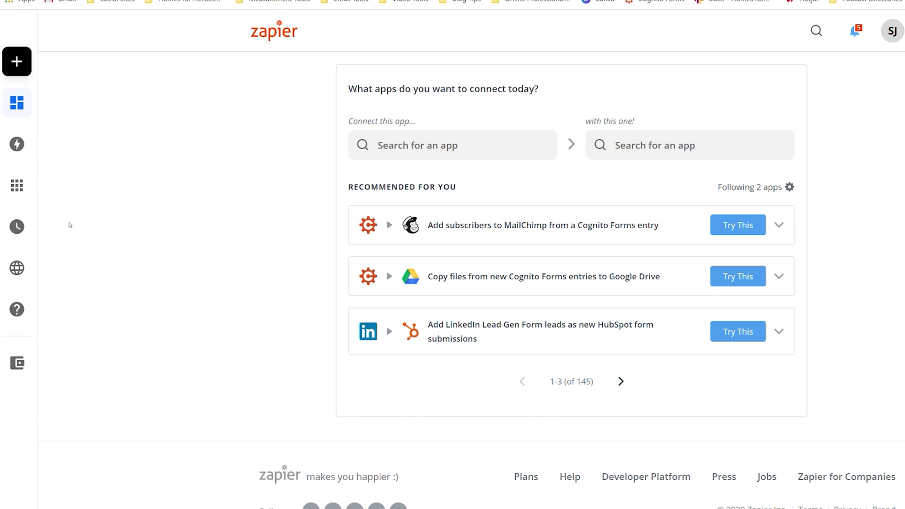
- Open My Apps and expand the Connect a new account app list
mouse_move(29, 201)
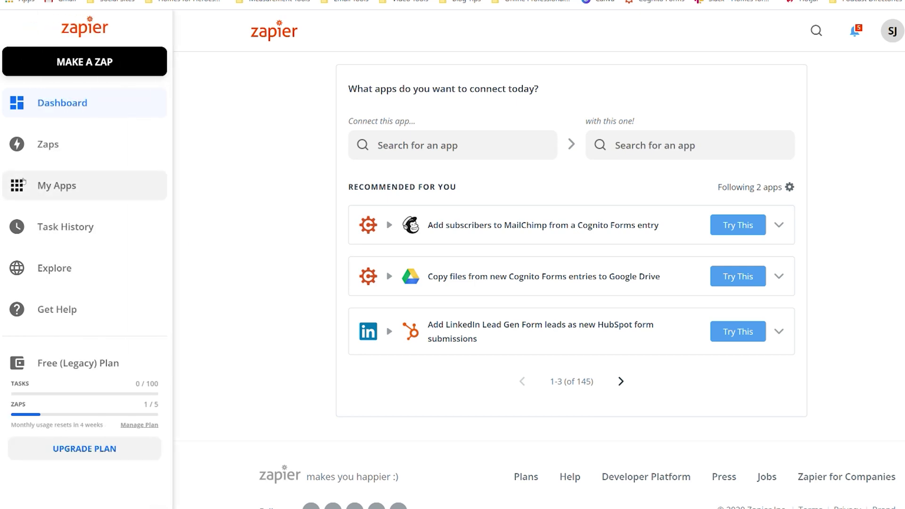
click(62, 187)
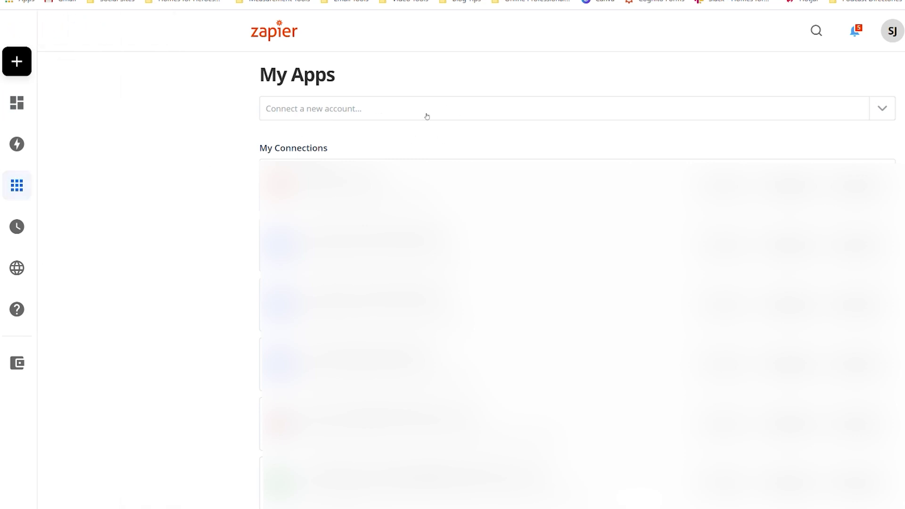
click(882, 110)
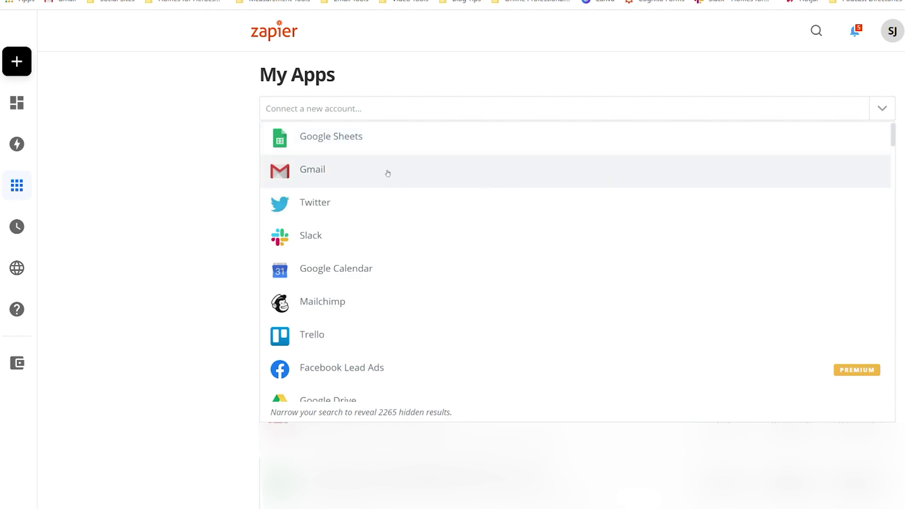
- Search the connectable apps for Gmail, then for Facebook
click(374, 110)
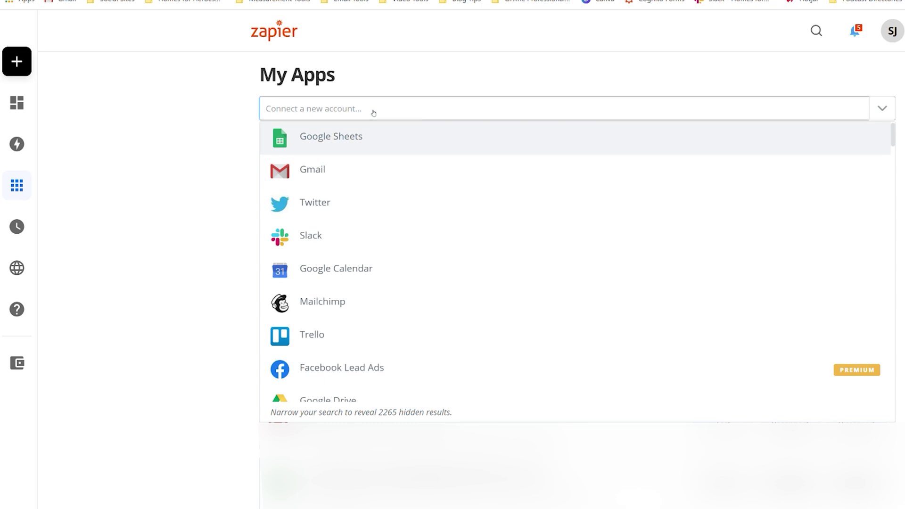
text(gmail)
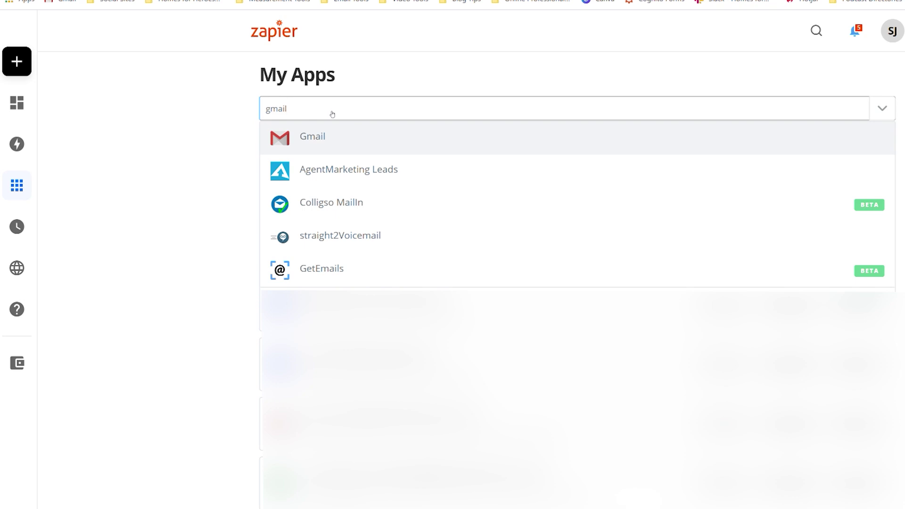
key(BackSpace)
key(BackSpace)
key(BackSpace)
key(BackSpace)
key(BackSpace)
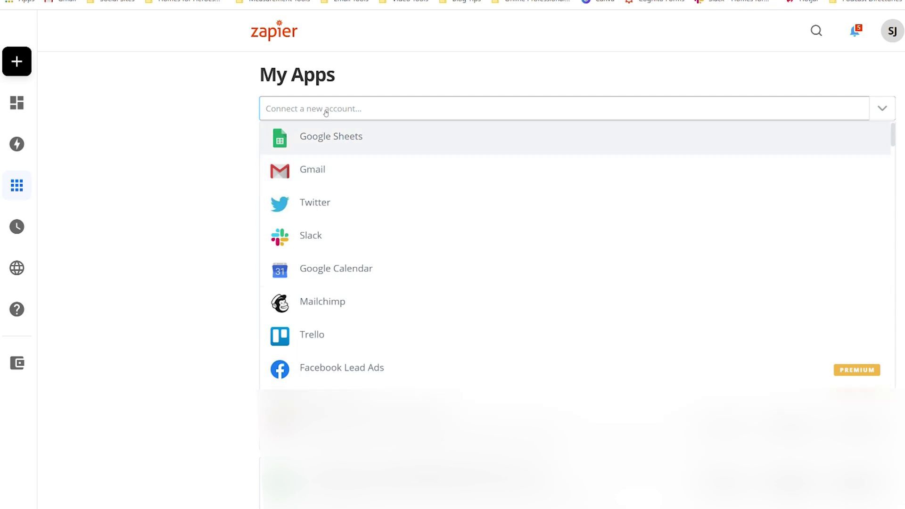
text(Facebook)
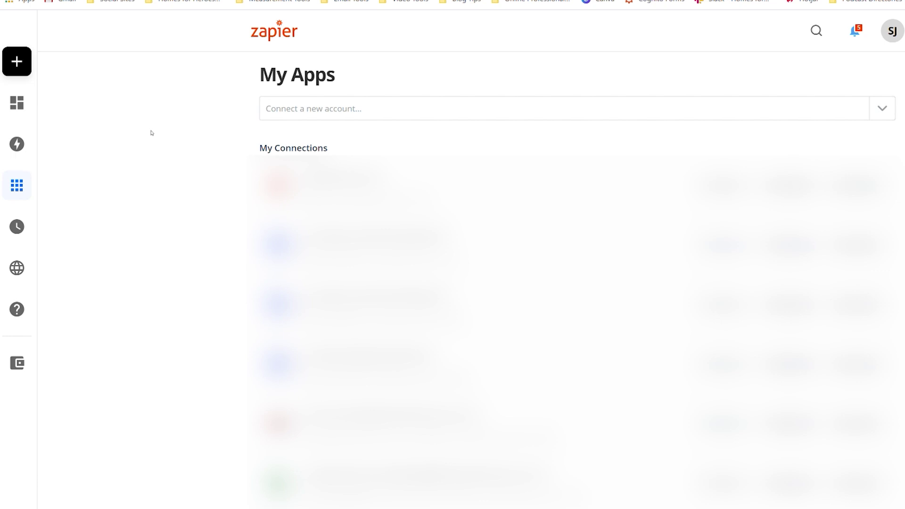
mouse_move(32, 121)
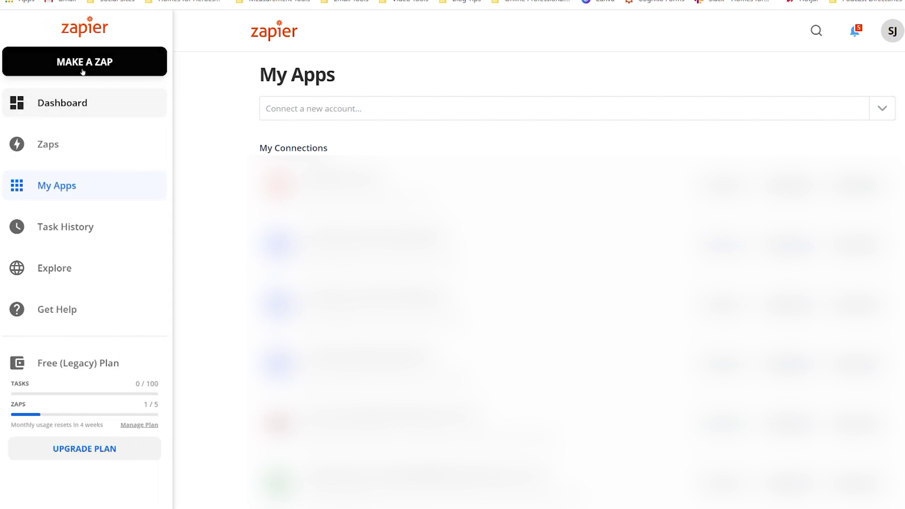
- Make a new Zap with Facebook Lead Ads as trigger app and New Lead event
click(82, 68)
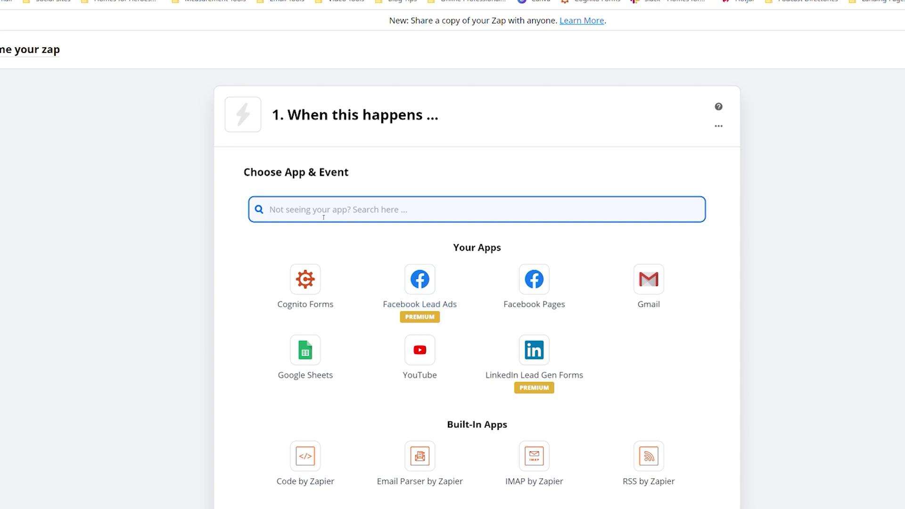
text(Facebook)
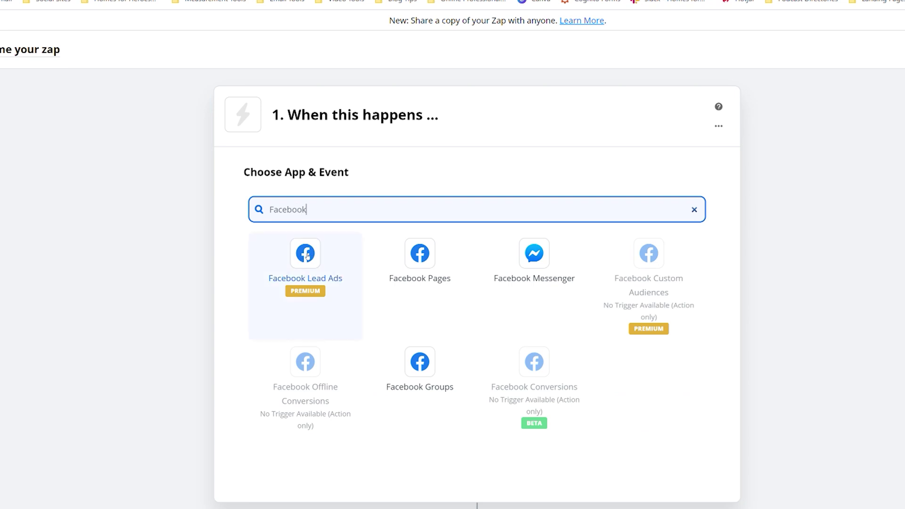
click(307, 257)
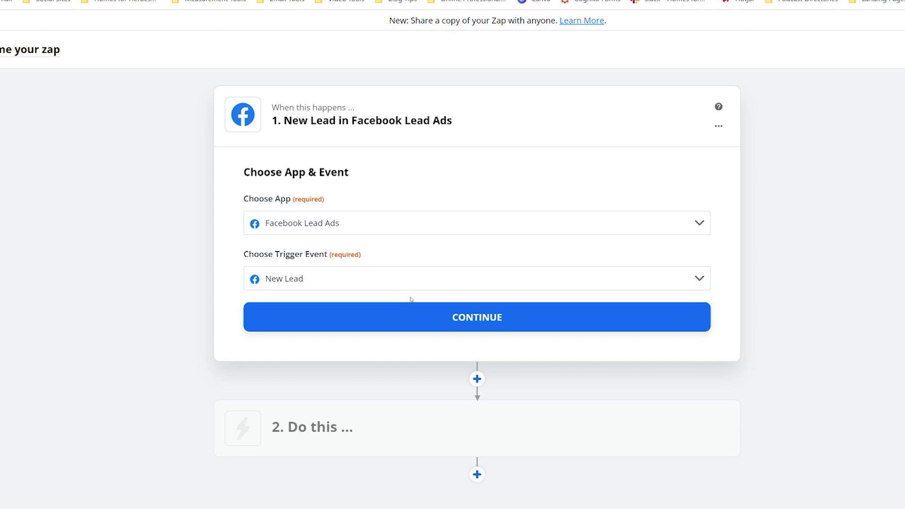
click(490, 323)
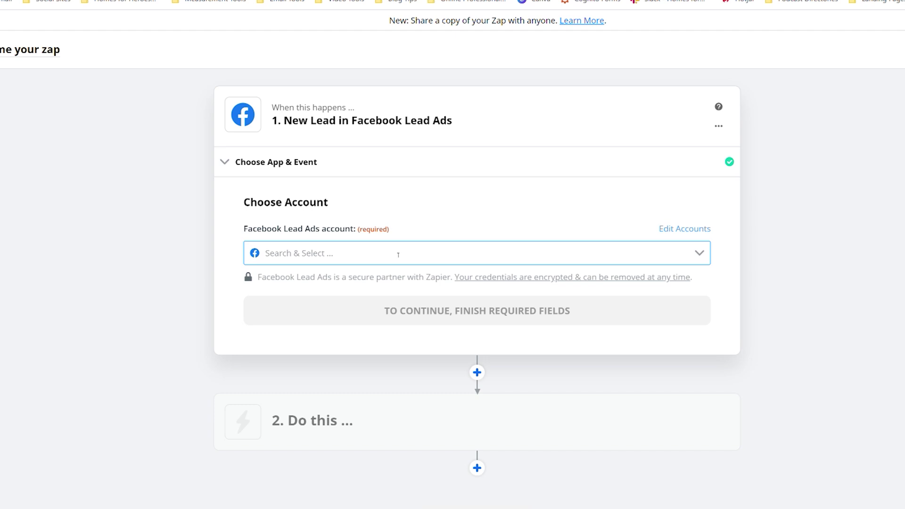
- Connect the first listed Facebook Lead Ads account to the trigger
click(398, 255)
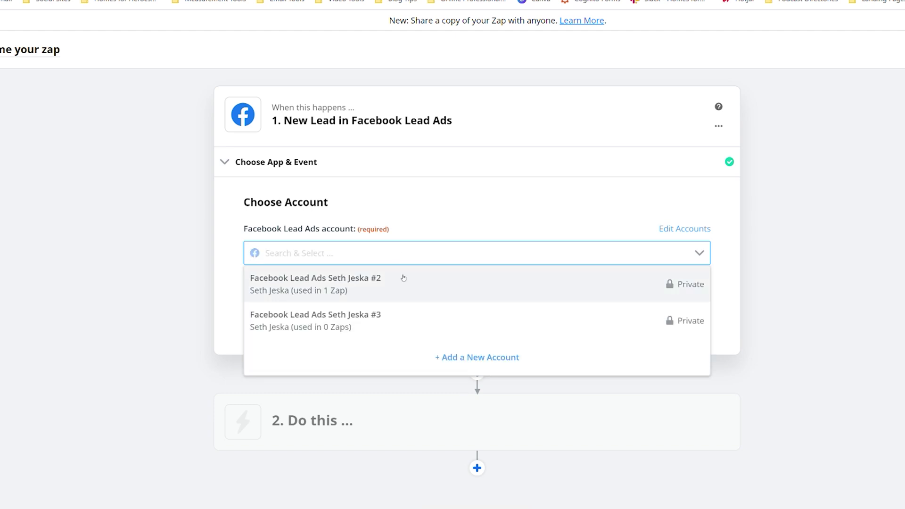
click(402, 277)
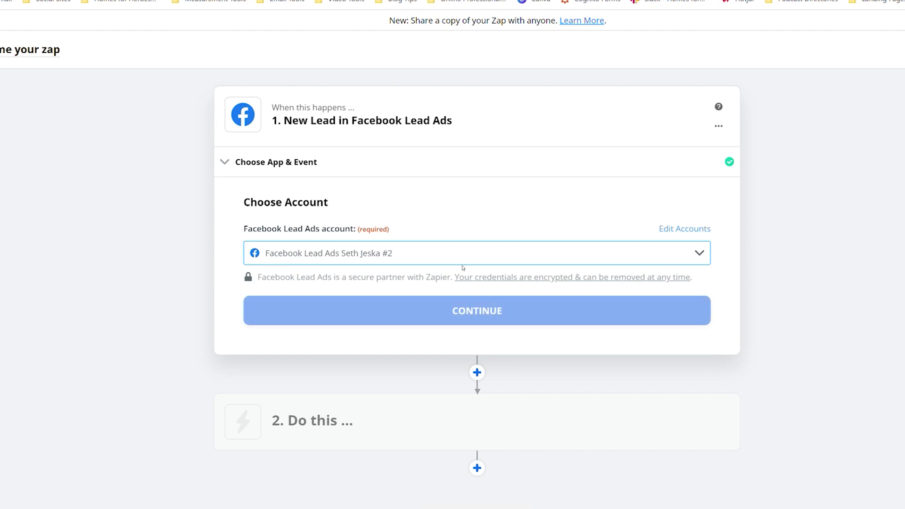
click(481, 315)
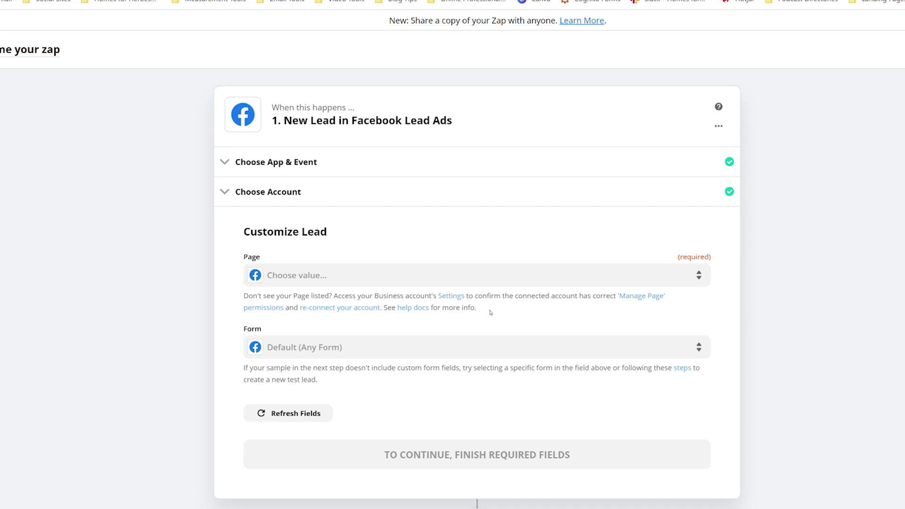
- Set the trigger's Page to Homes for Heroes and Form to Standard Hero Sign Up Form
click(493, 278)
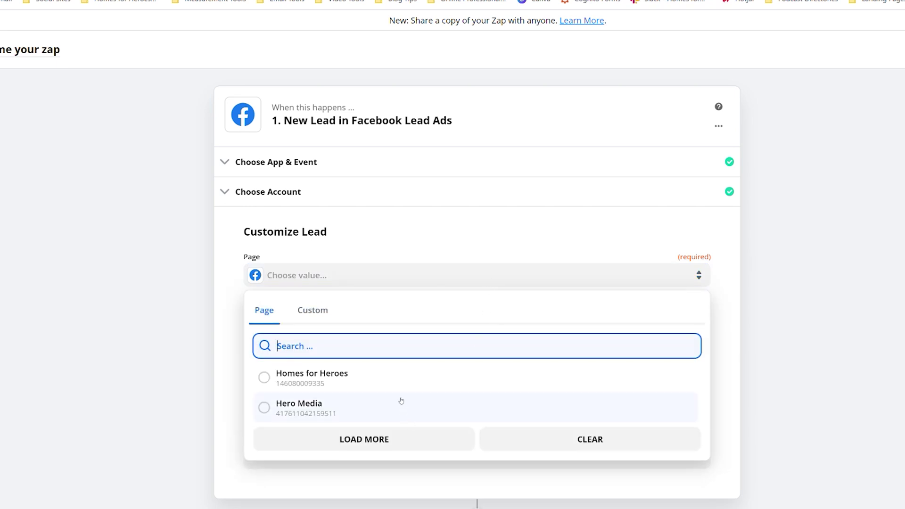
click(404, 373)
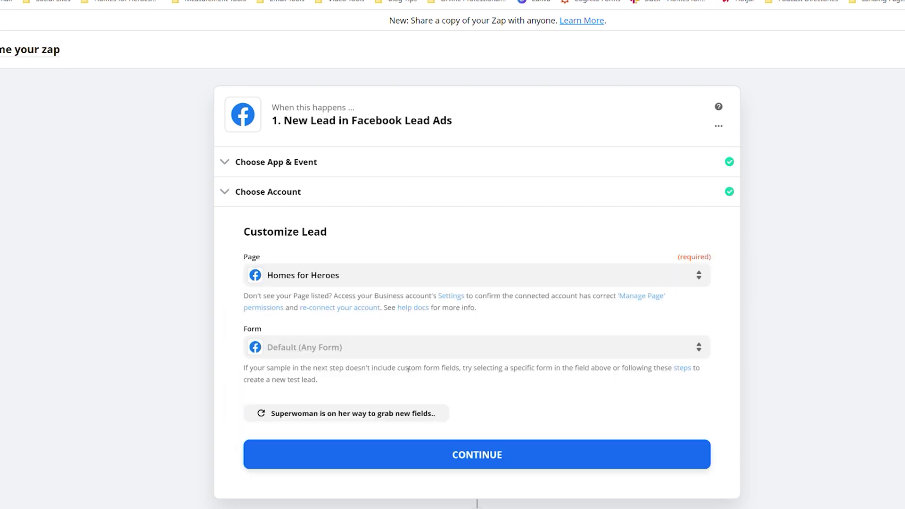
scroll(444, 366, down, 3)
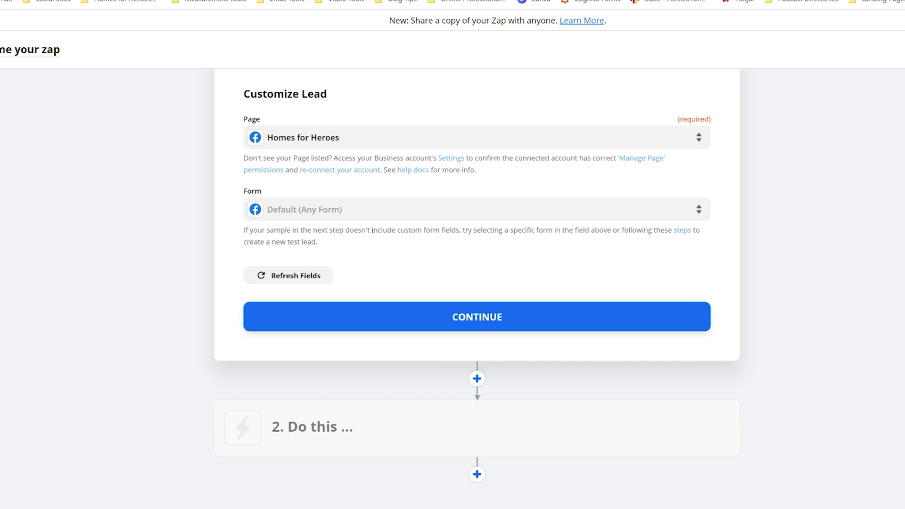
click(407, 212)
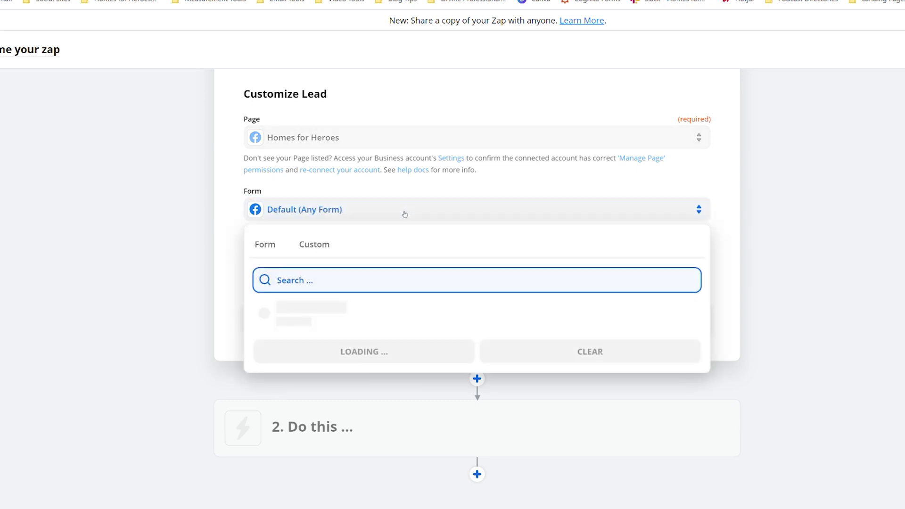
scroll(421, 395, down, 10)
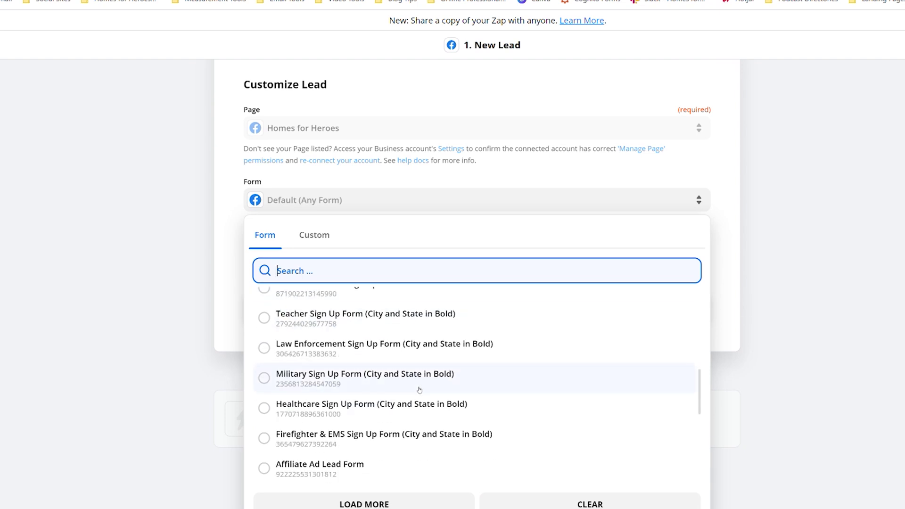
click(361, 392)
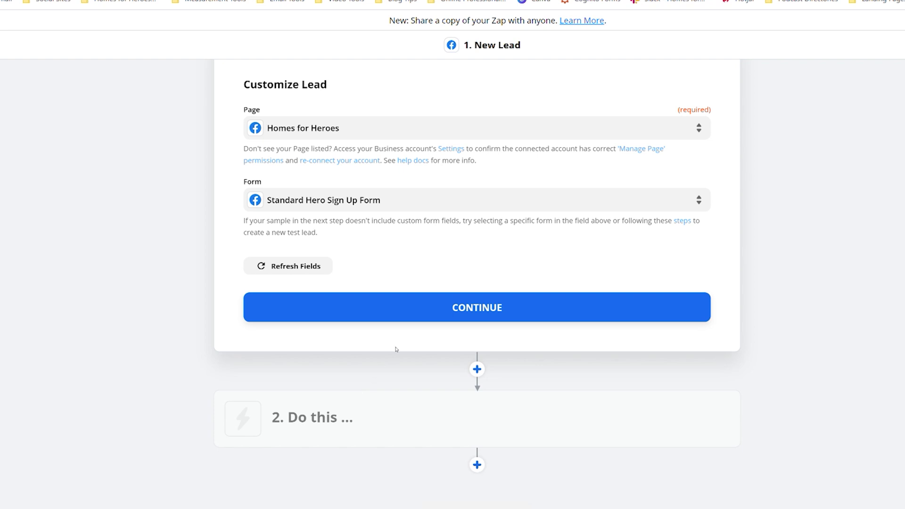
click(435, 309)
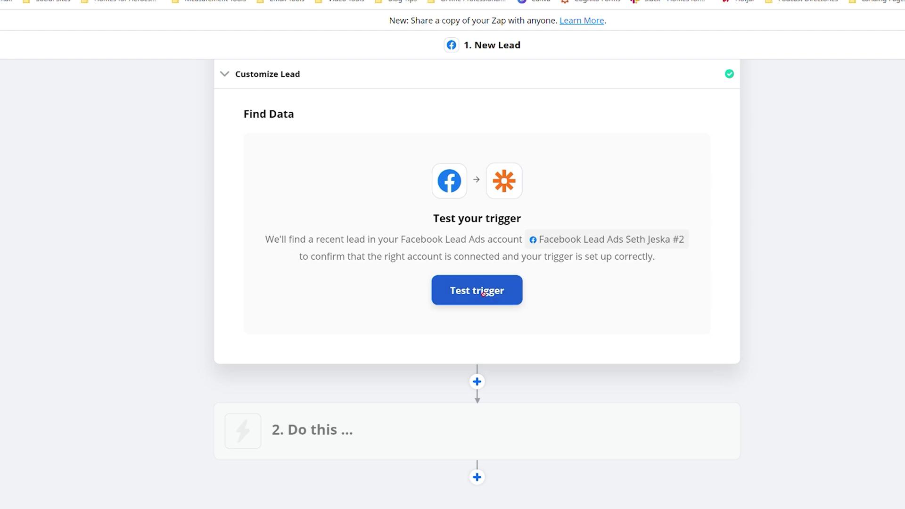
- Test the trigger, review the sample Lead A it finds, and accept it
click(484, 295)
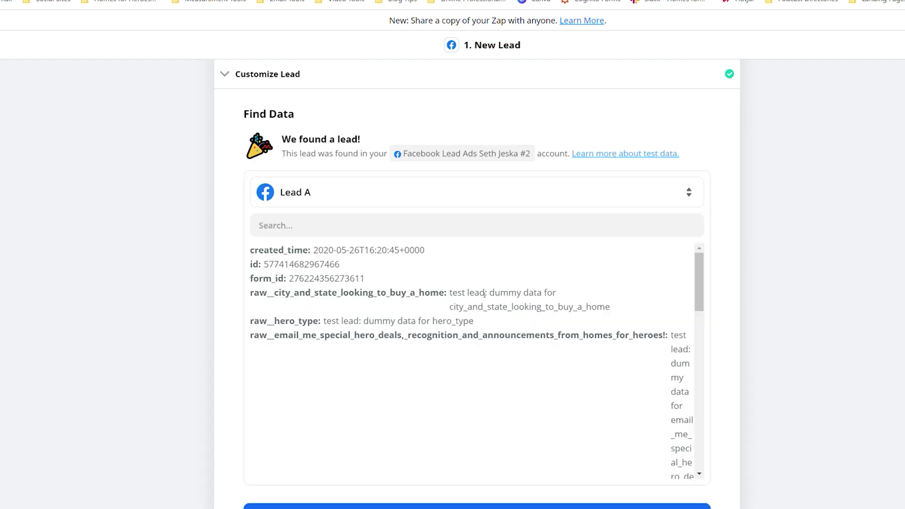
scroll(484, 293, down, 6)
scroll(219, 436, down, 5)
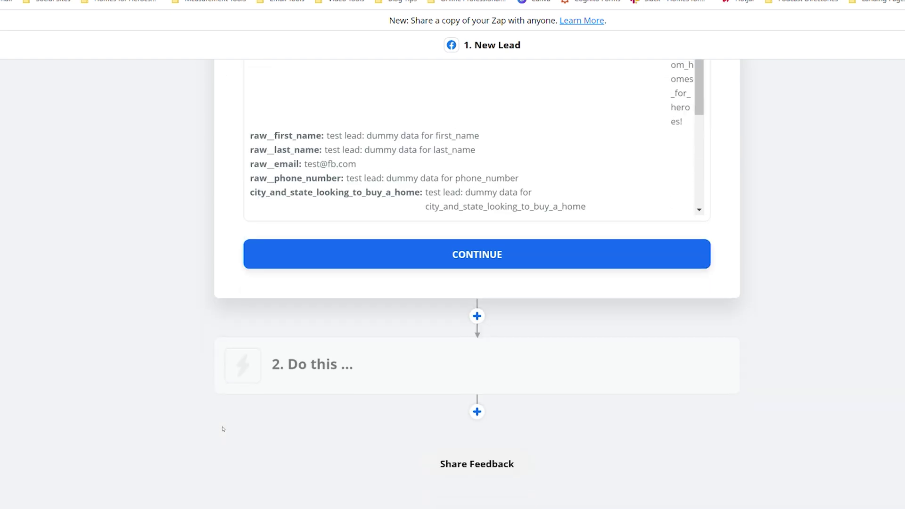
scroll(233, 416, up, 3)
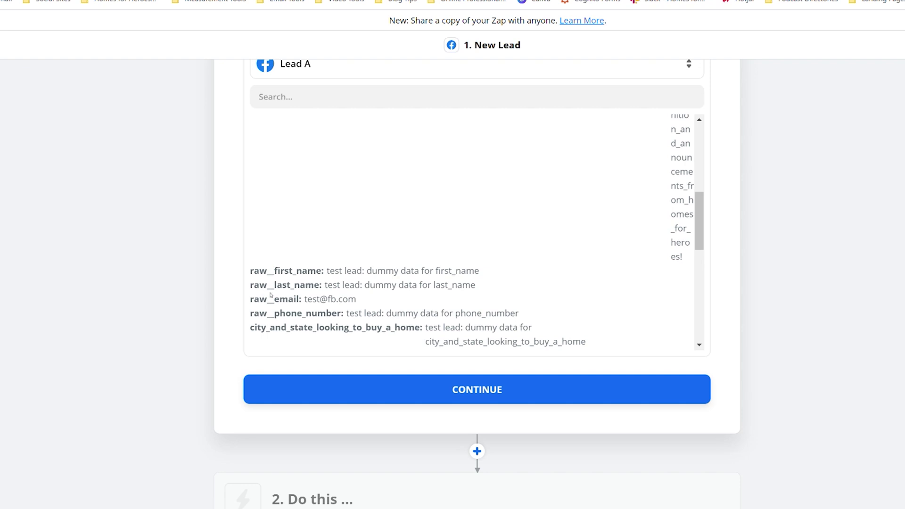
click(350, 396)
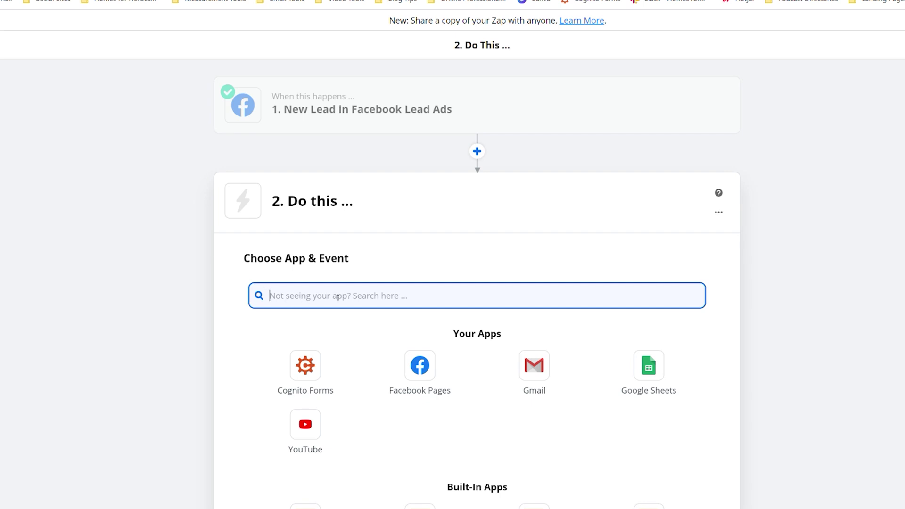
- Set step 2 to the Gmail app with the Send Email action event
text(Gmail)
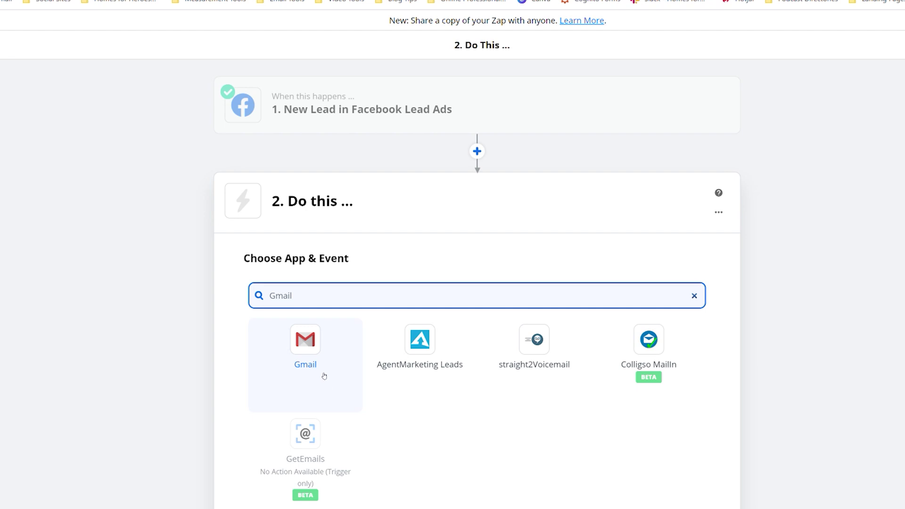
click(315, 351)
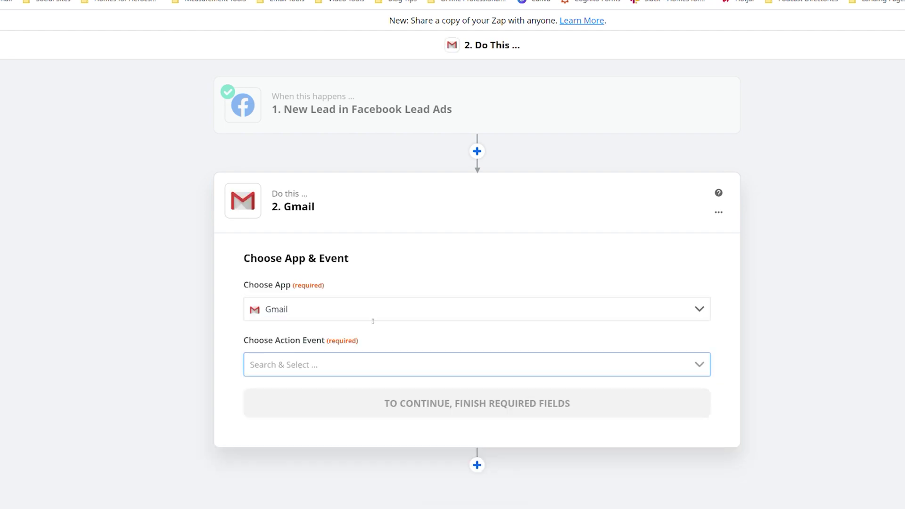
scroll(237, 372, down, 1)
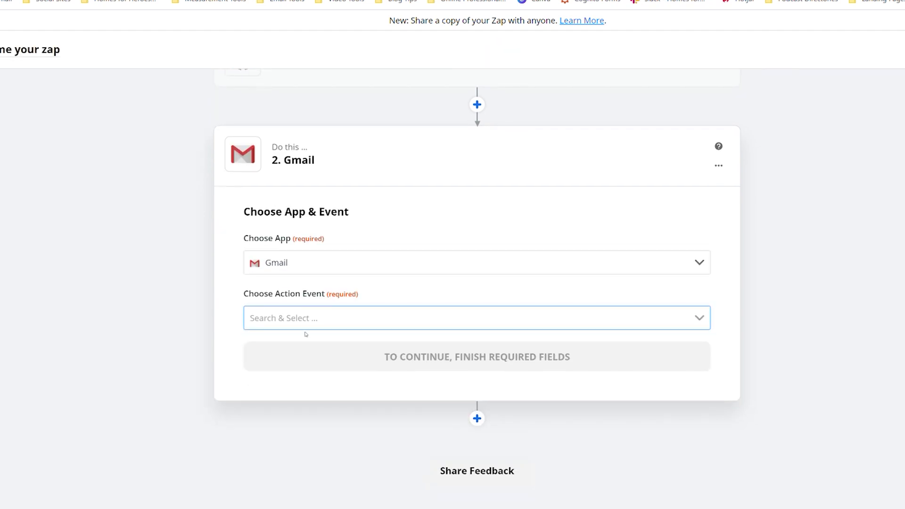
click(349, 318)
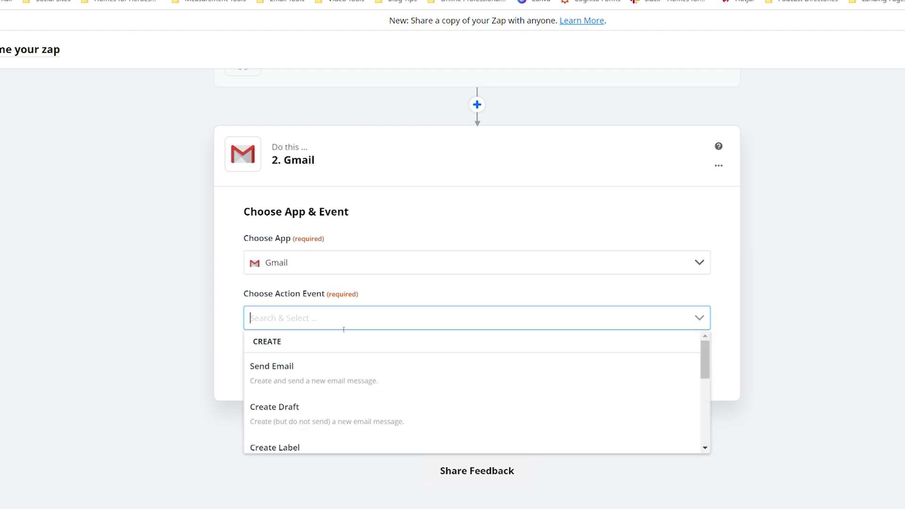
click(339, 369)
scroll(321, 306, up, 1)
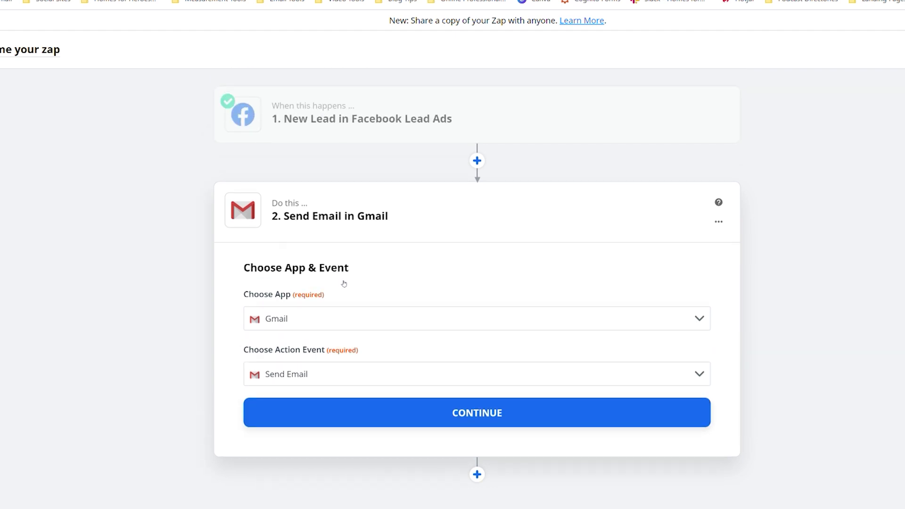
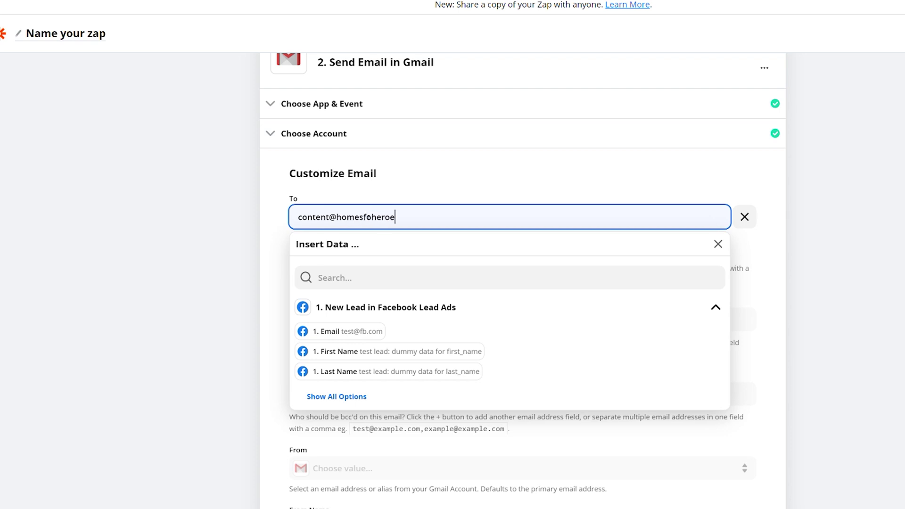
- Enter the company's recipient email address in the To field
click(184, 165)
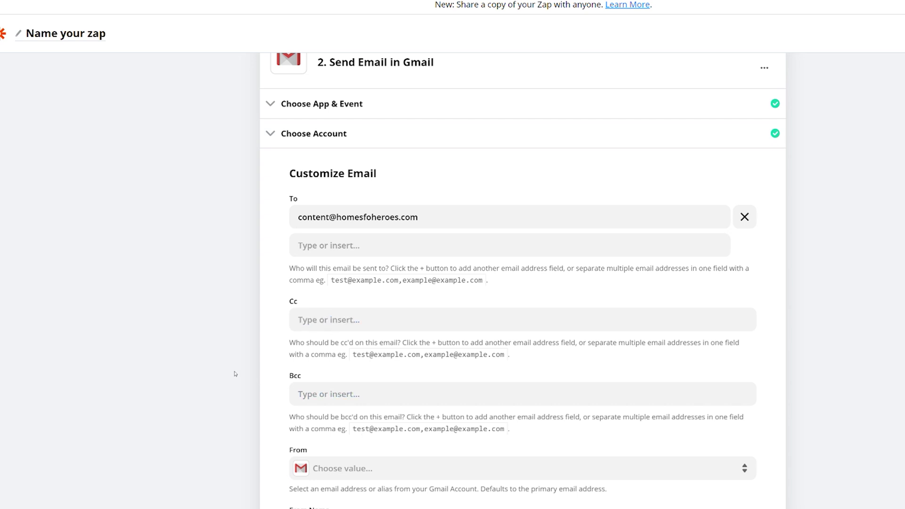
- Set the From field to the connected Gmail account's address
scroll(246, 367, down, 3)
scroll(249, 364, up, 3)
scroll(328, 366, down, 3)
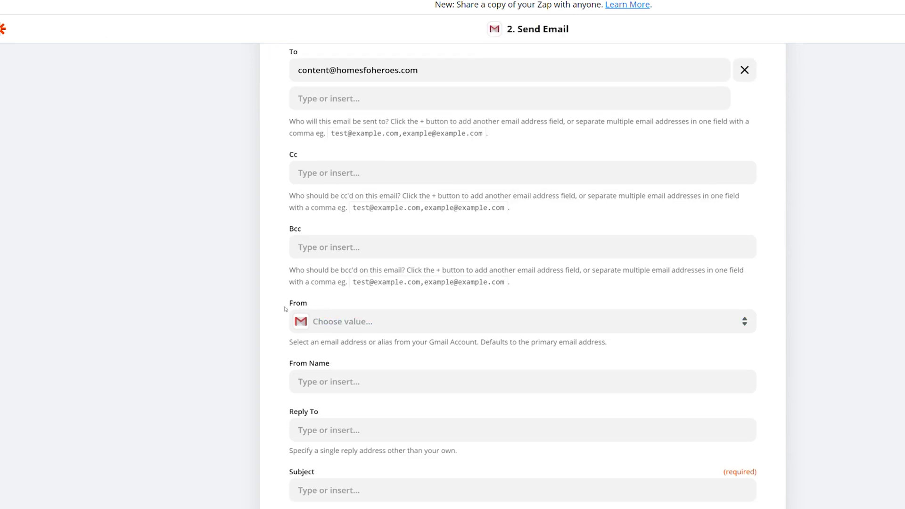
click(371, 328)
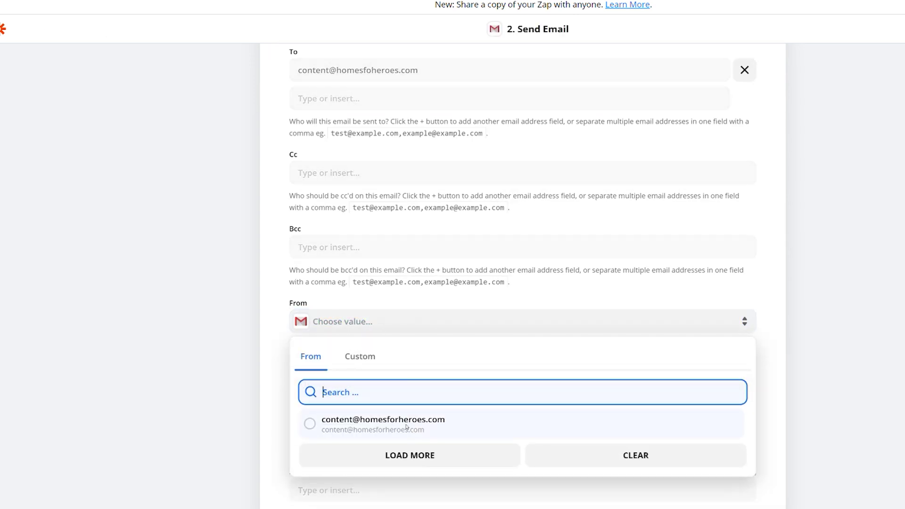
click(406, 427)
scroll(237, 379, down, 3)
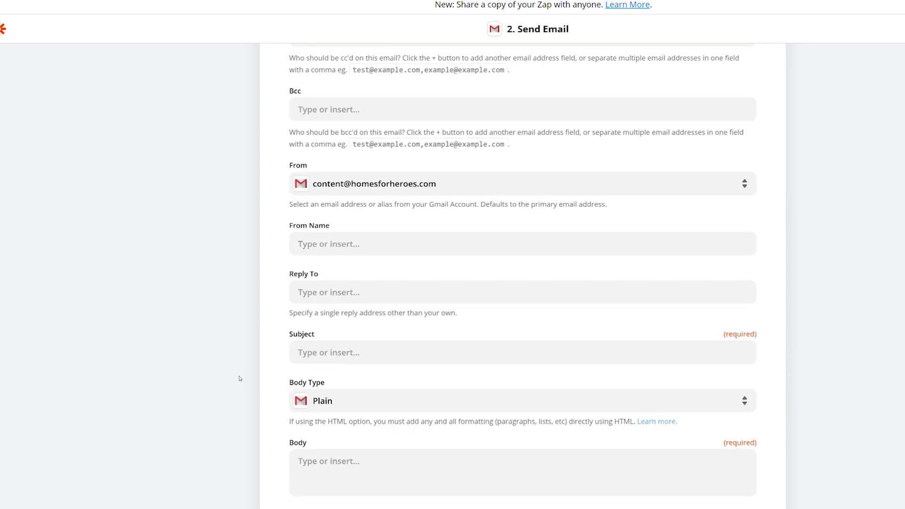
- Enter the sender's full name as From Name, replacing the mistaken 'Facebook'
click(341, 243)
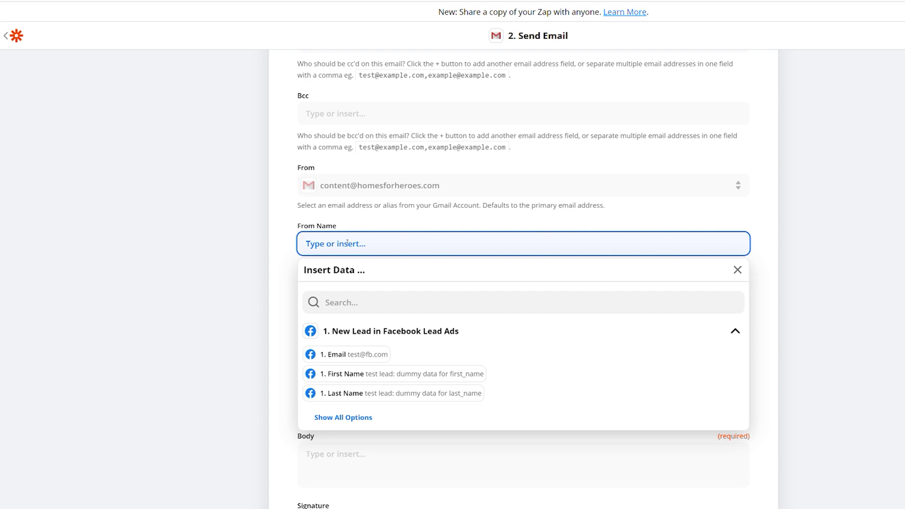
text(Facebook)
drag(357, 245, 283, 250)
click(283, 250)
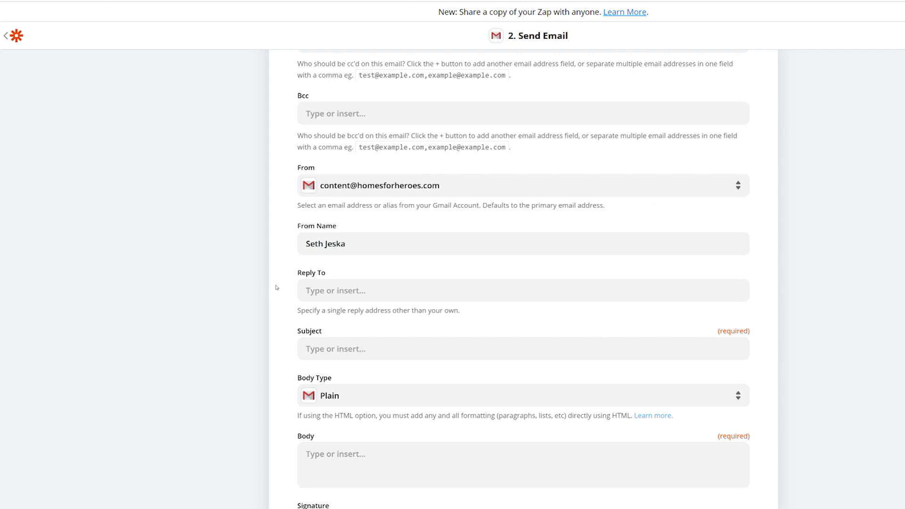
- Enter the company mailbox address as the Reply To address
click(344, 292)
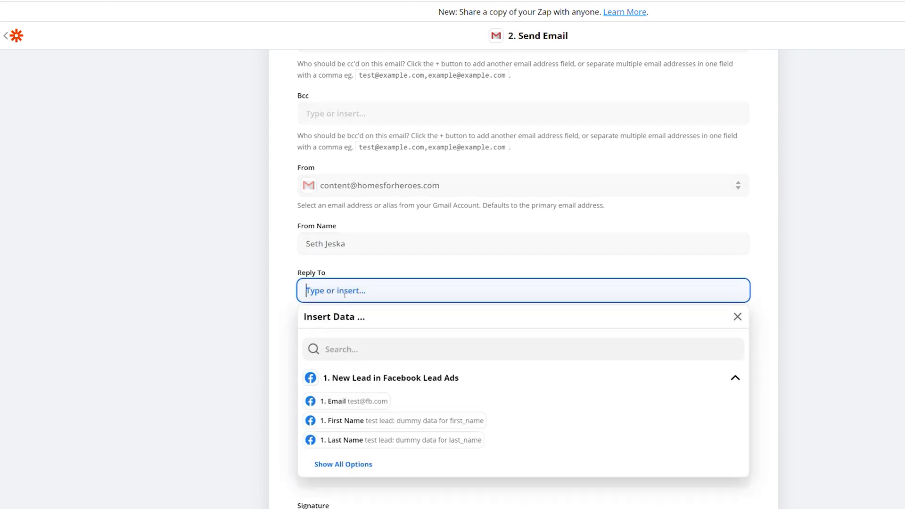
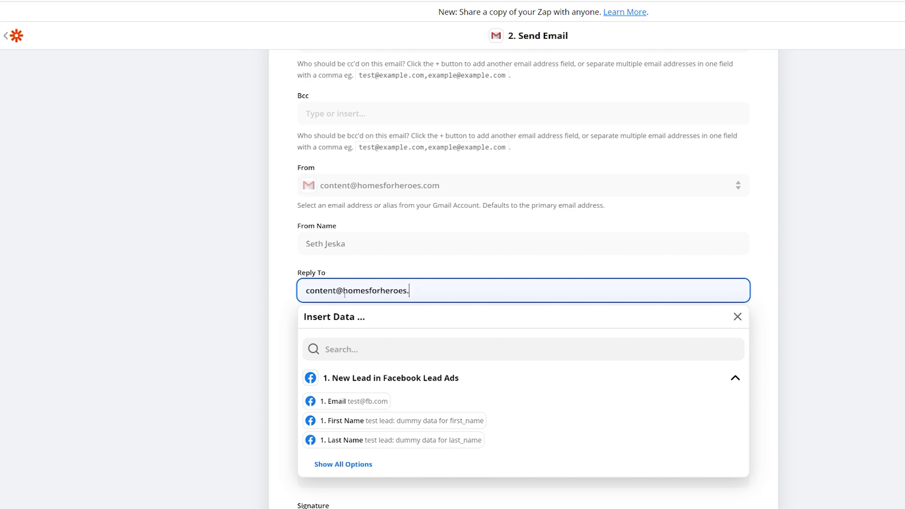
- Set the email subject to 'New Facebook Lead Received - Take Action'
click(224, 279)
scroll(224, 279, down, 3)
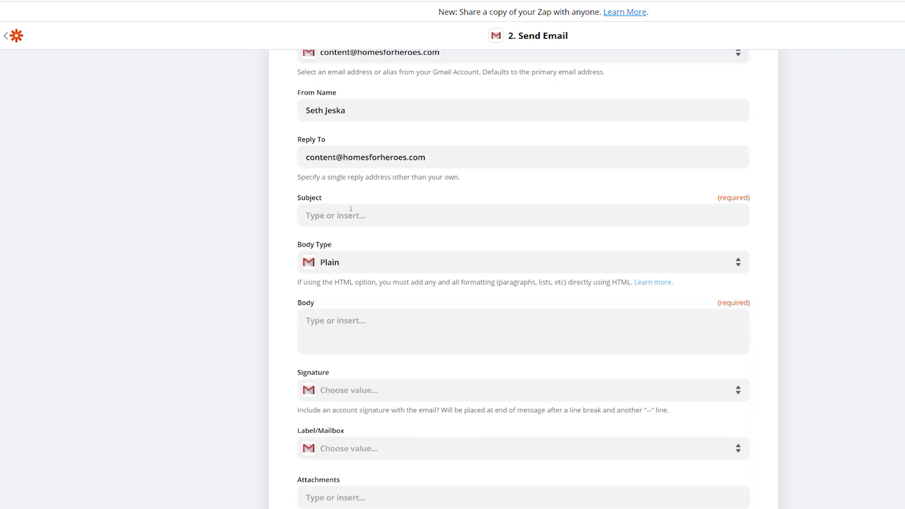
click(355, 220)
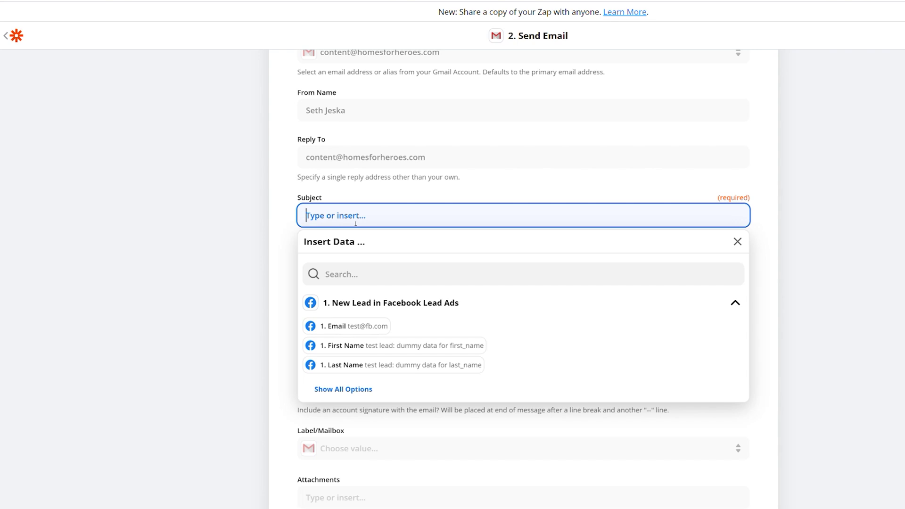
text(New Facebook Lead R)
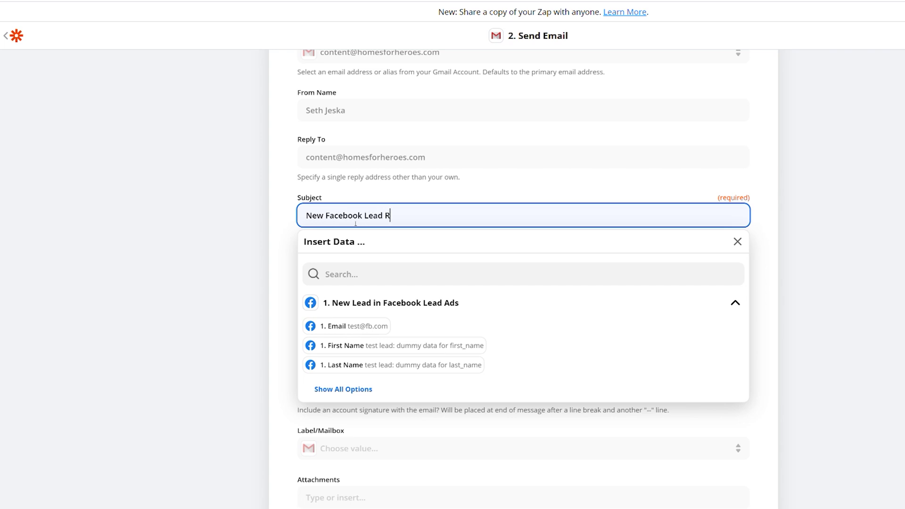
text(eceived - Take Action)
click(225, 261)
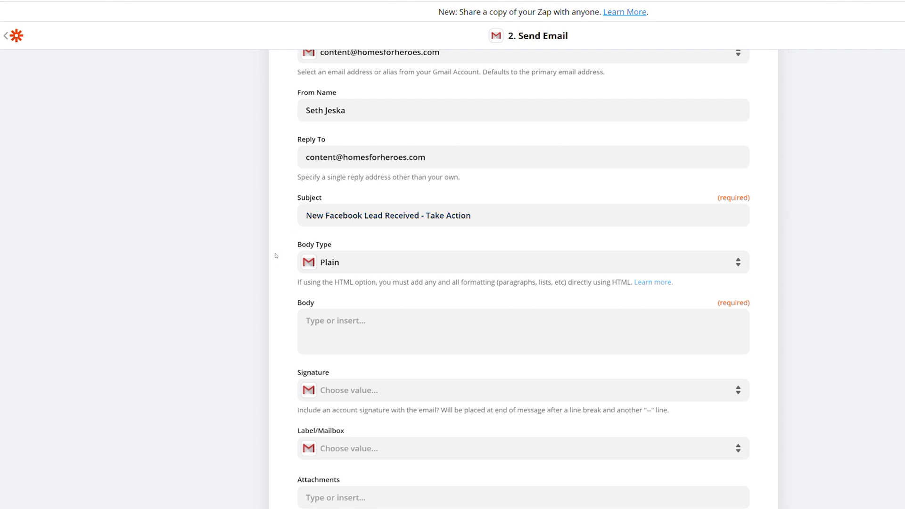
scroll(252, 252, down, 3)
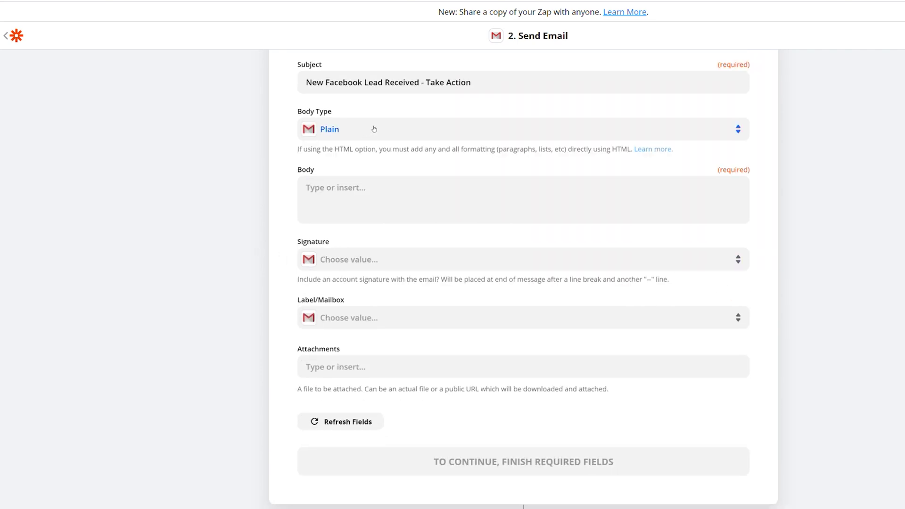
click(374, 129)
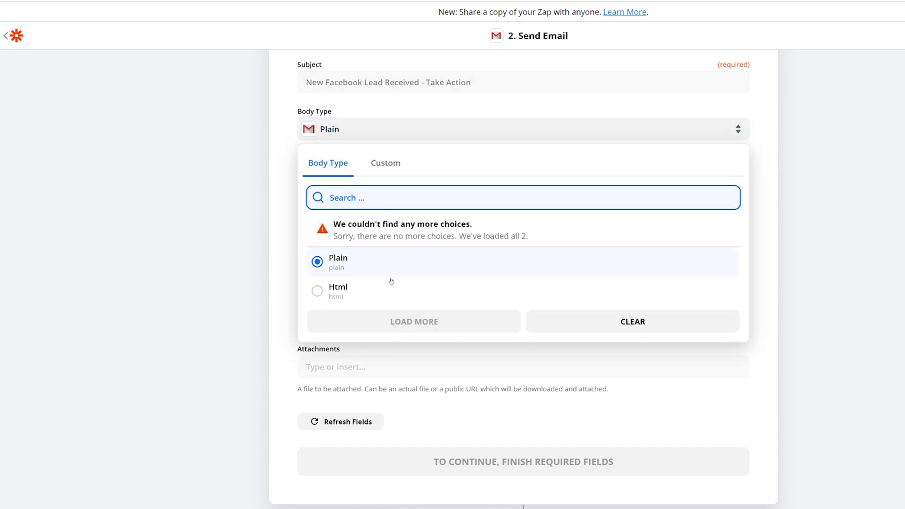
click(397, 287)
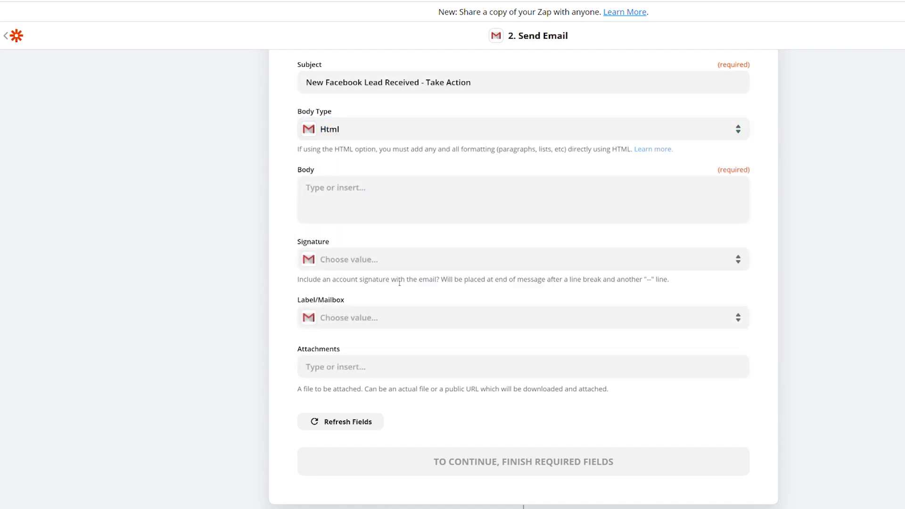
click(358, 129)
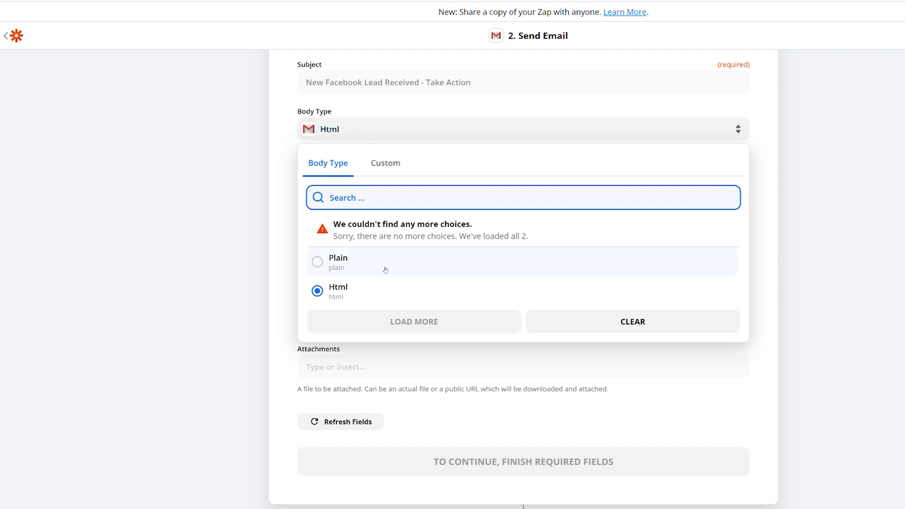
click(375, 262)
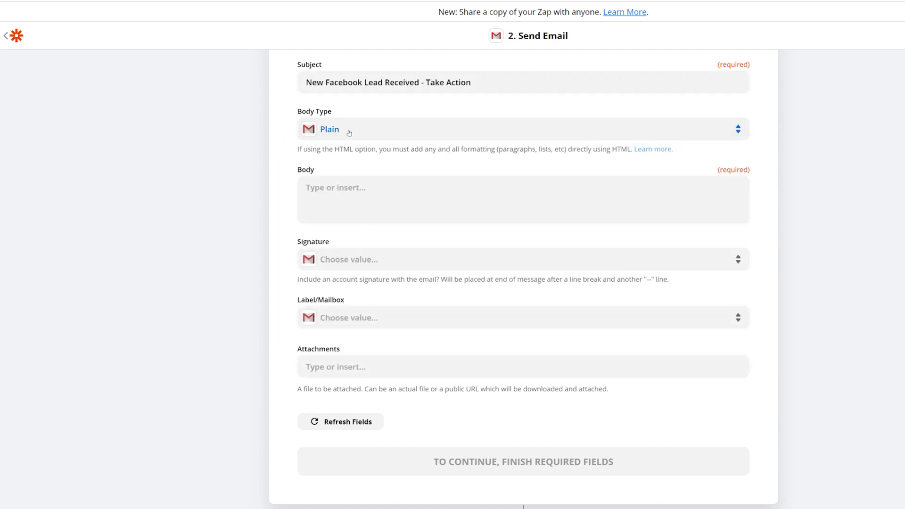
- Write 'Name:', 'Email Address:' and 'Phone Number:' on separate body lines
click(353, 195)
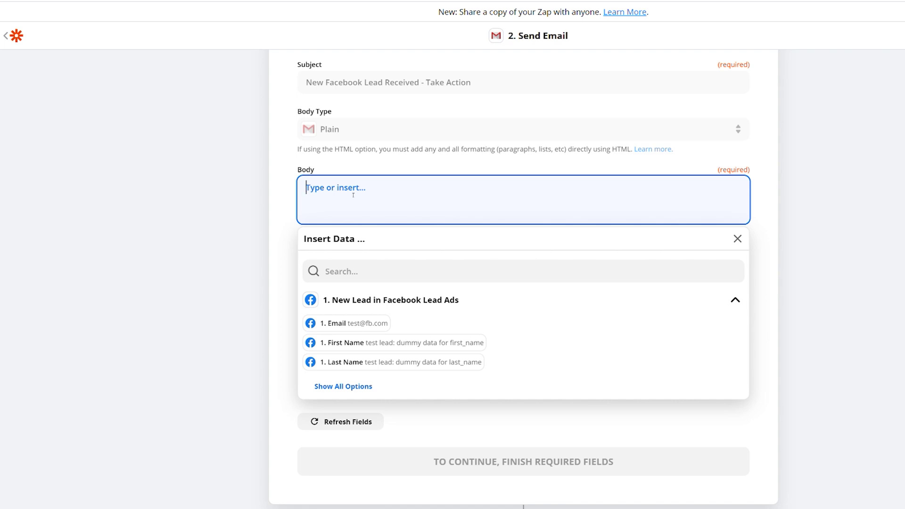
text(Name:)
key(Return)
text(Email Address:)
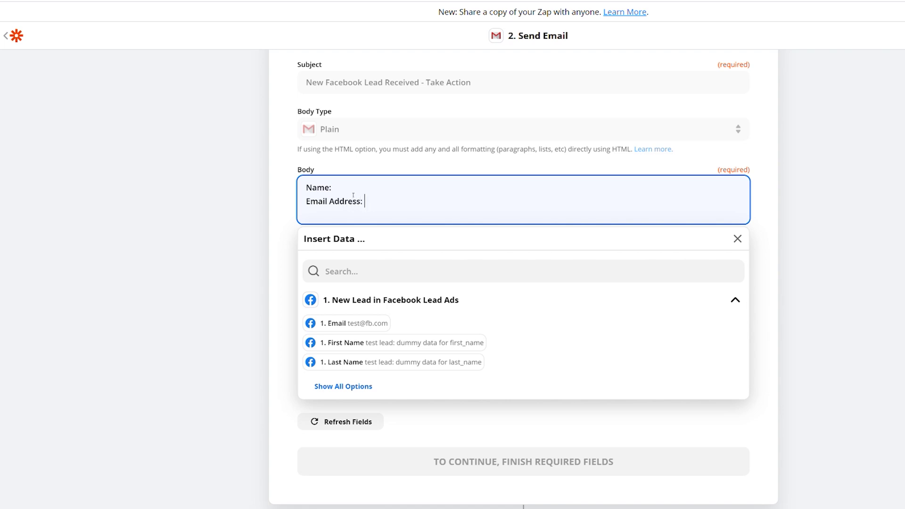
key(Return)
text(Pho)
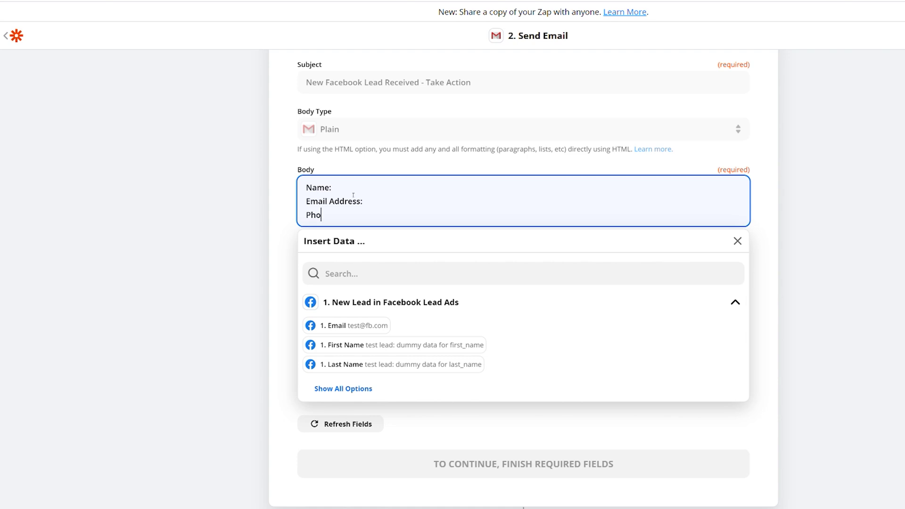
text(ne Number:)
- Insert the lead's First Name and Last Name fields after 'Name:' in the body
drag(377, 215, 302, 193)
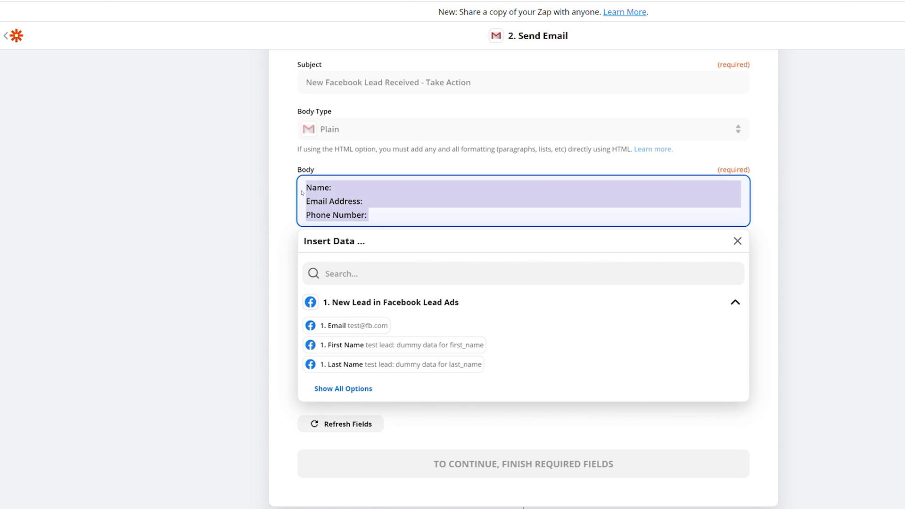
click(342, 190)
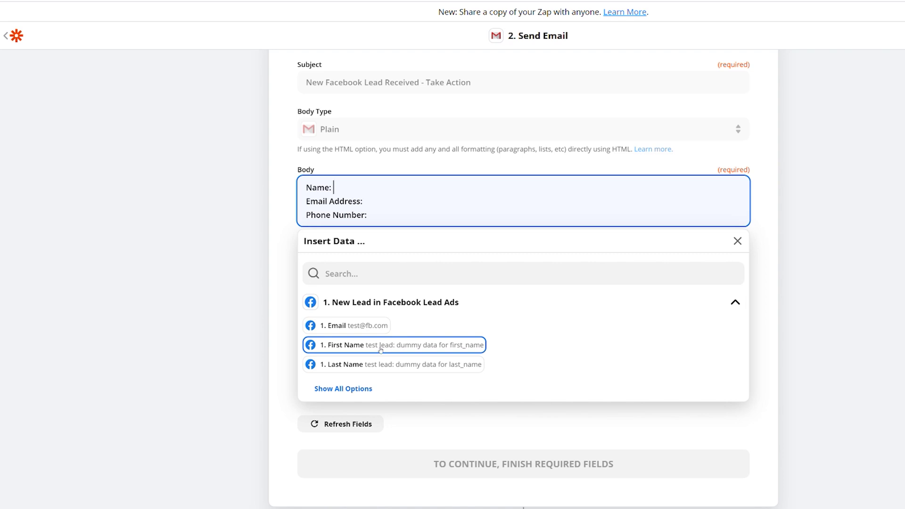
click(362, 346)
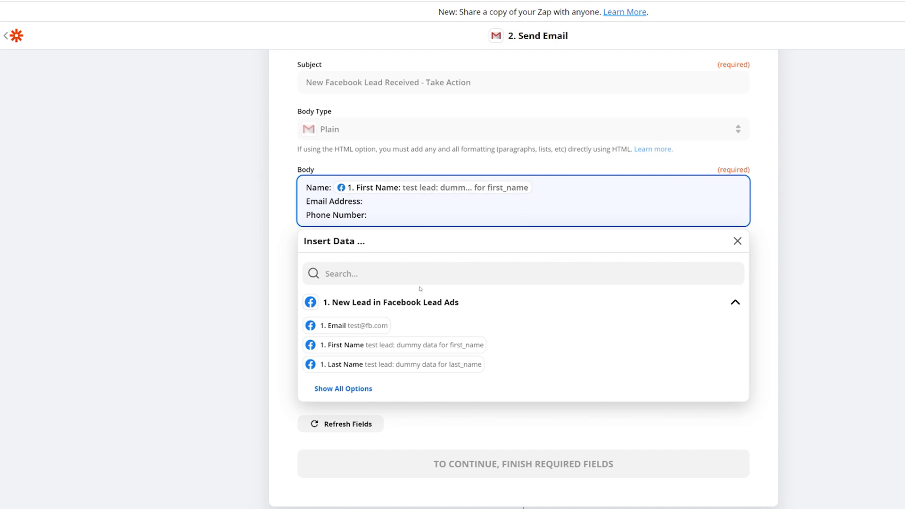
click(386, 367)
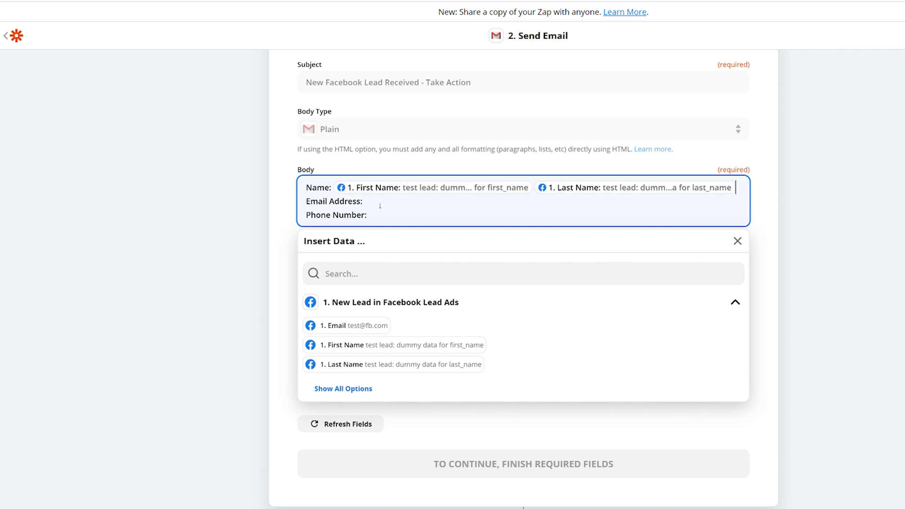
- Insert the lead's Email and Phone Number fields after their body labels
click(401, 201)
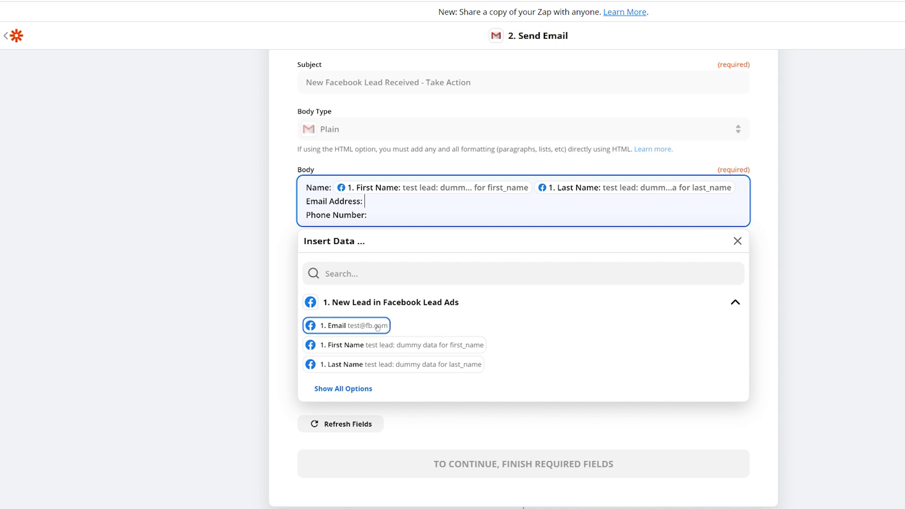
click(354, 325)
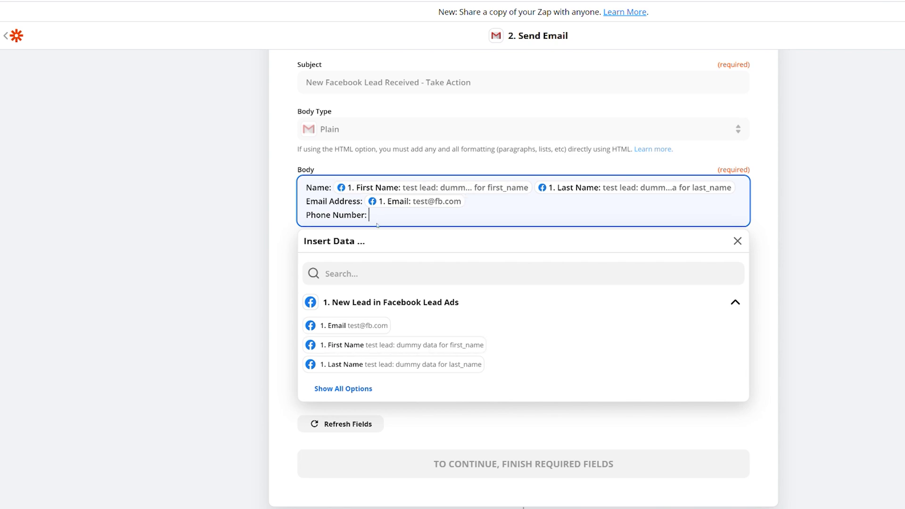
click(356, 389)
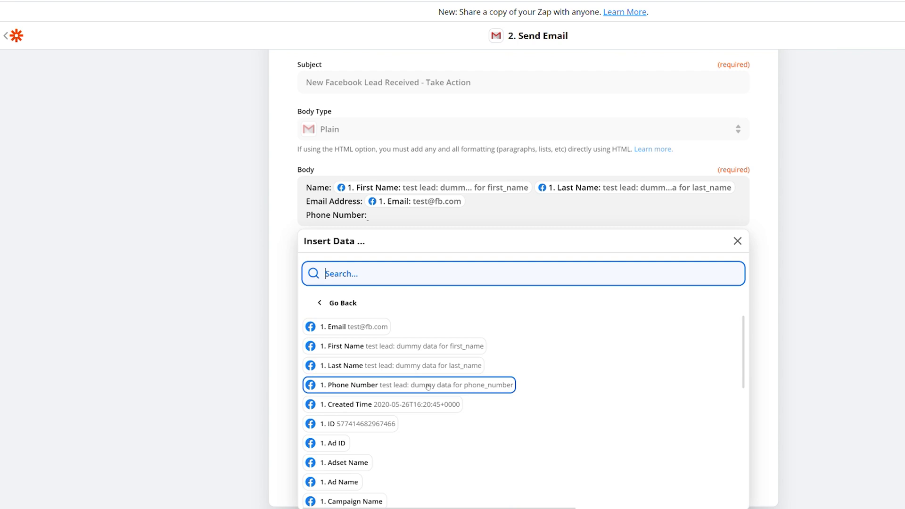
click(413, 385)
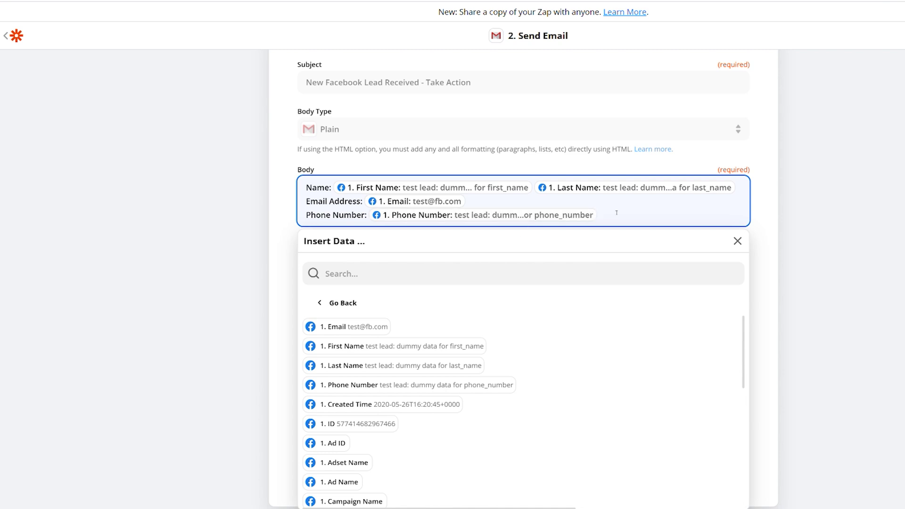
drag(329, 188, 310, 189)
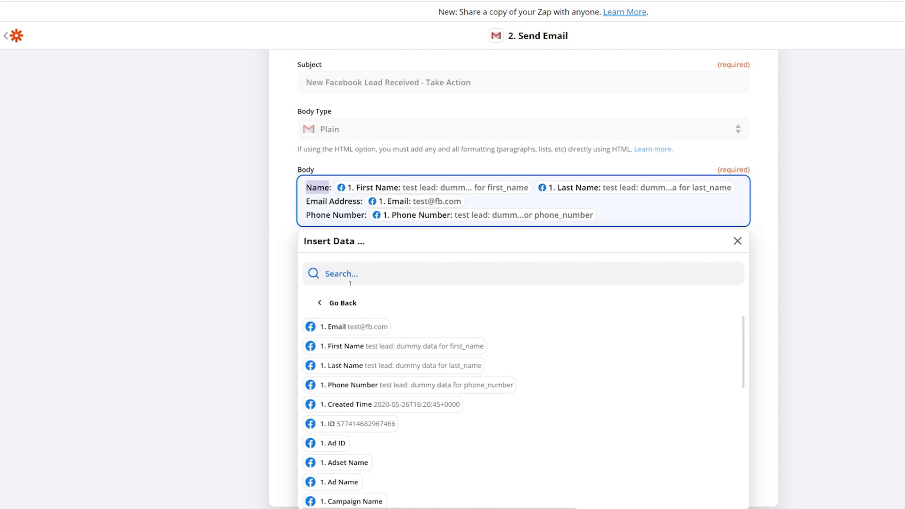
click(319, 193)
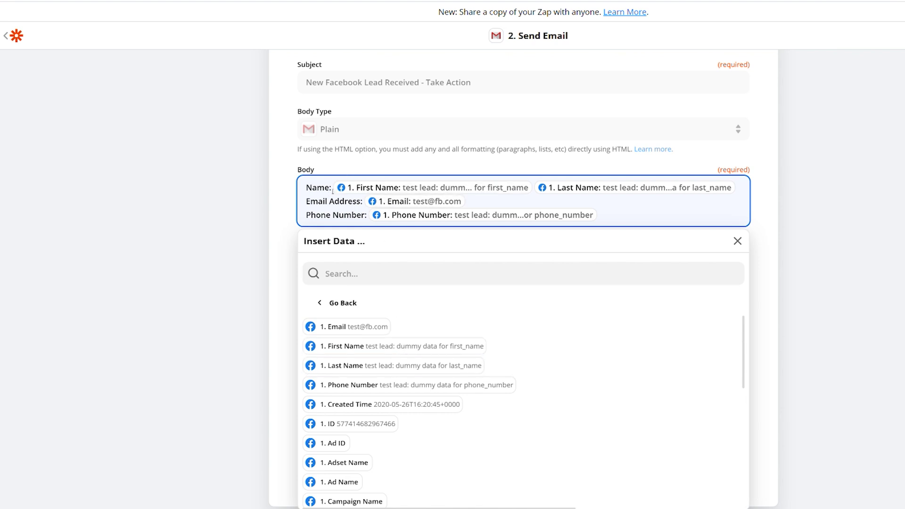
click(286, 212)
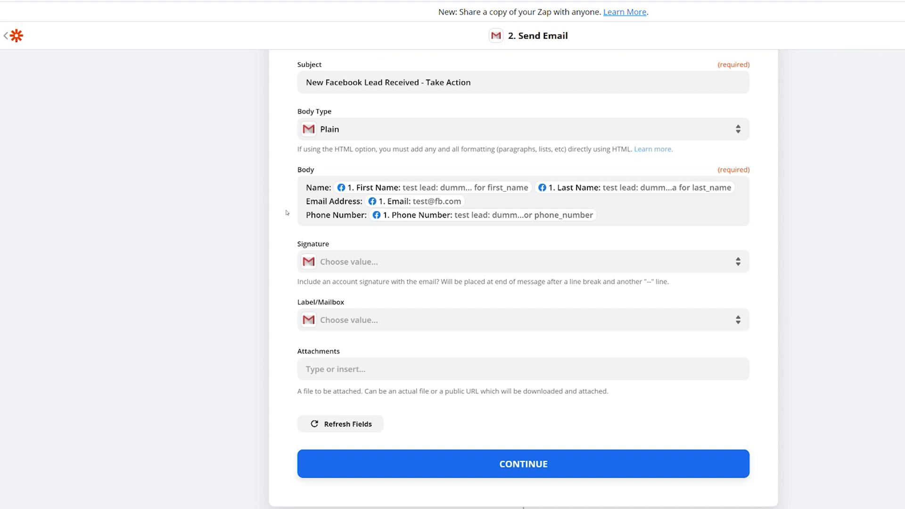
click(399, 264)
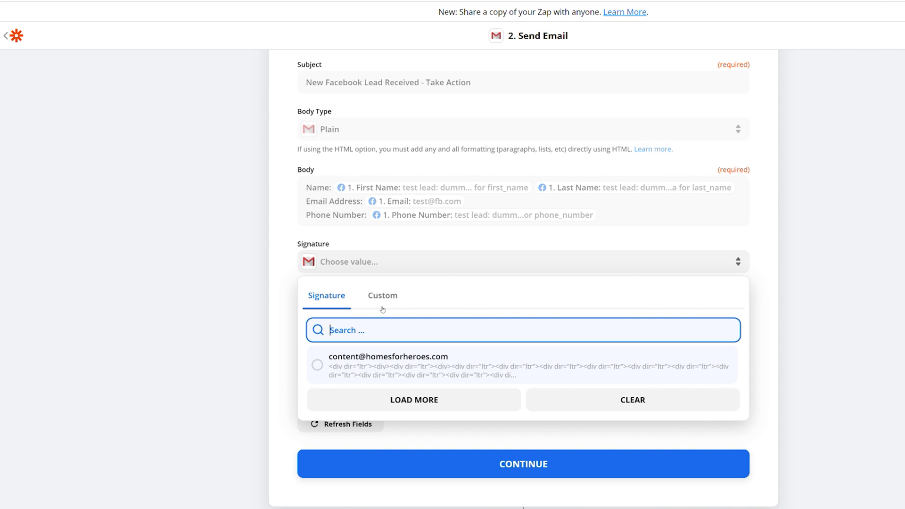
click(281, 281)
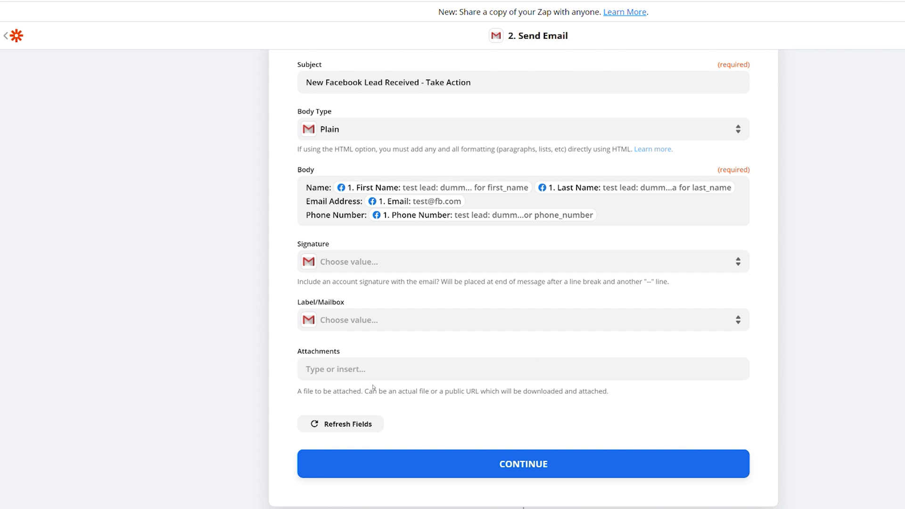
scroll(373, 388, down, 3)
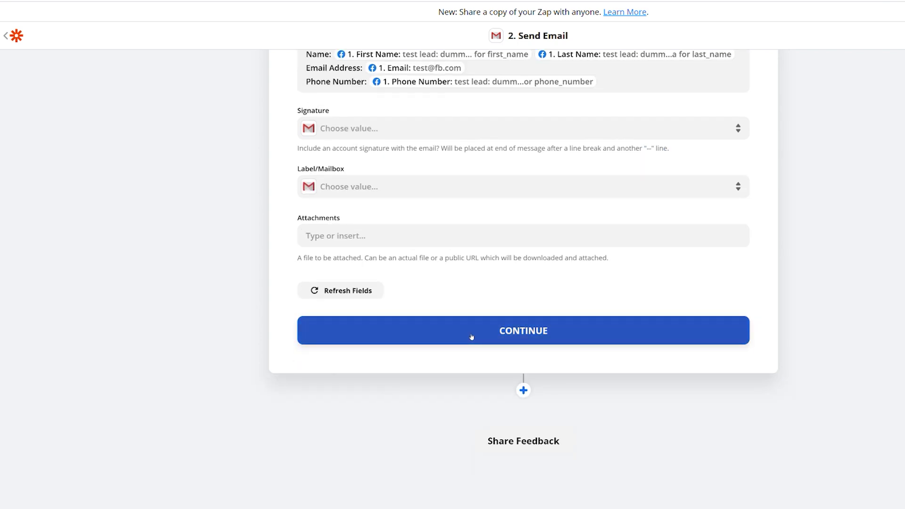
- Review the Send Email preview and send the test email to Gmail
click(472, 337)
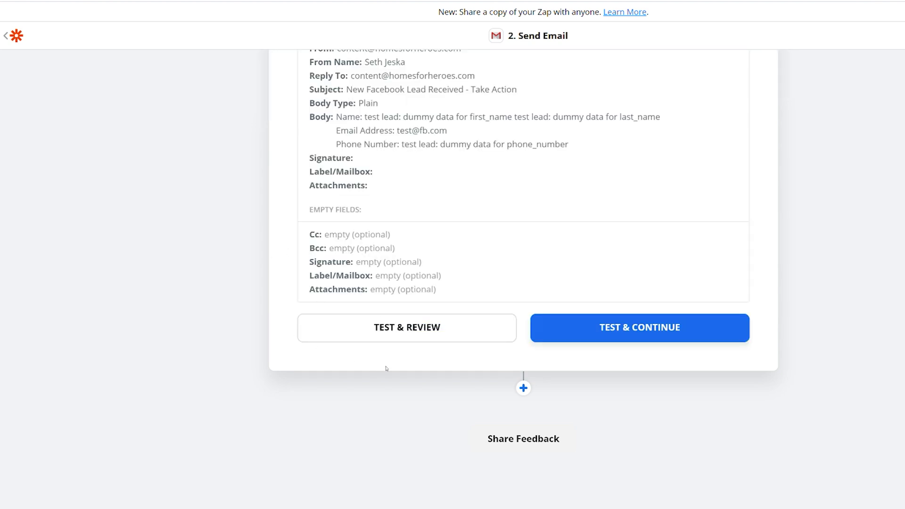
scroll(348, 366, up, 3)
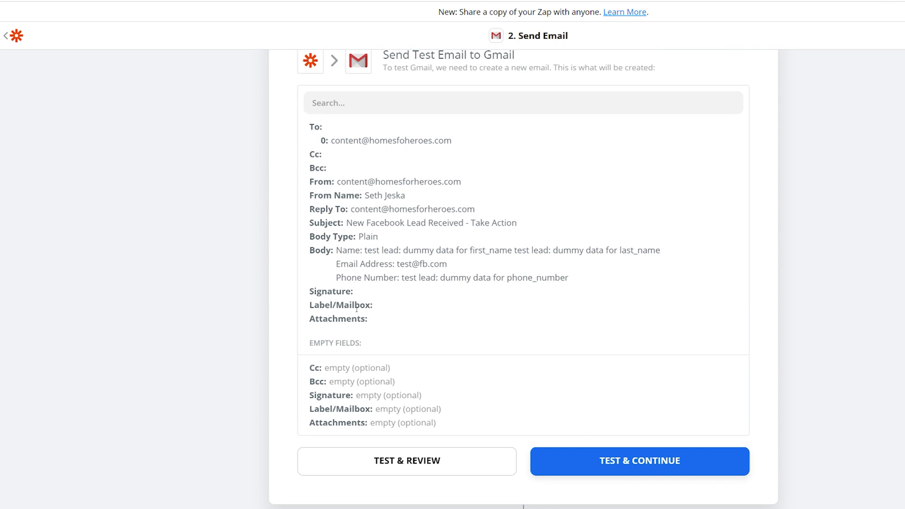
scroll(357, 308, up, 7)
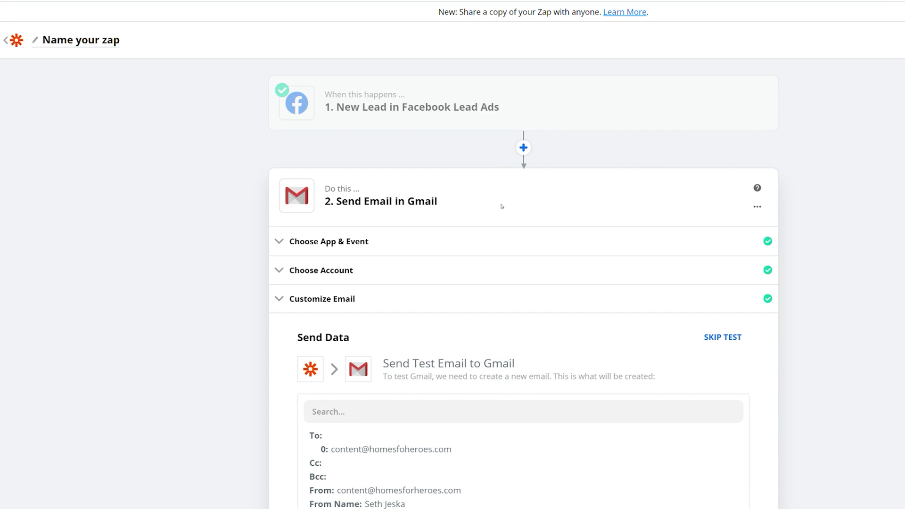
scroll(502, 206, down, 3)
scroll(402, 429, down, 6)
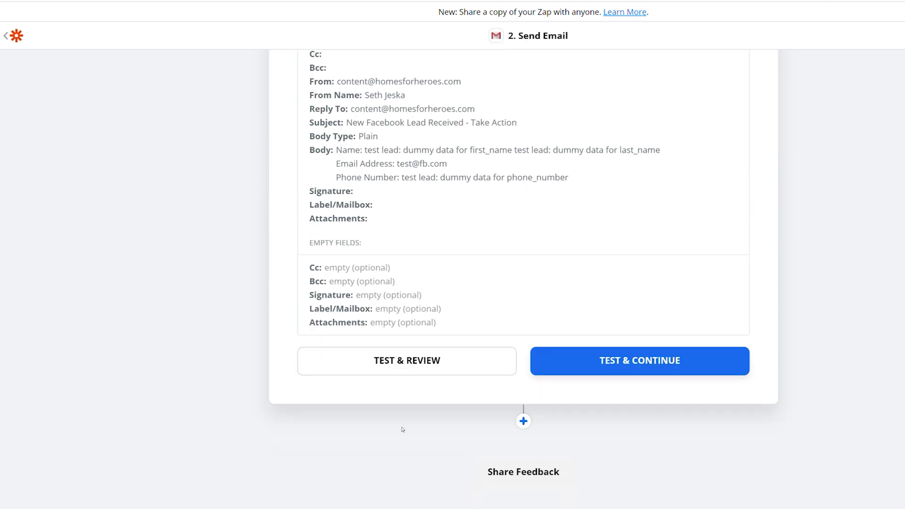
click(400, 370)
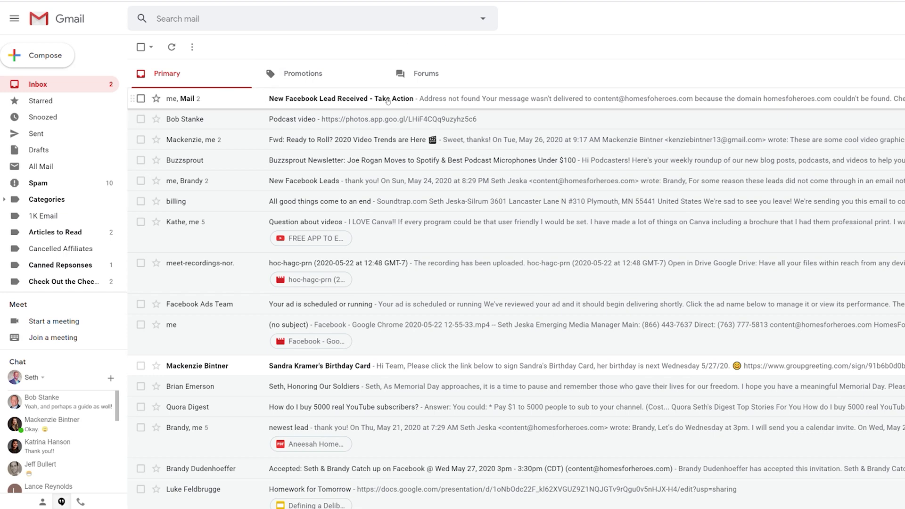
- Open the 'New Facebook Lead Received - Take Action' email in the Gmail inbox
click(346, 99)
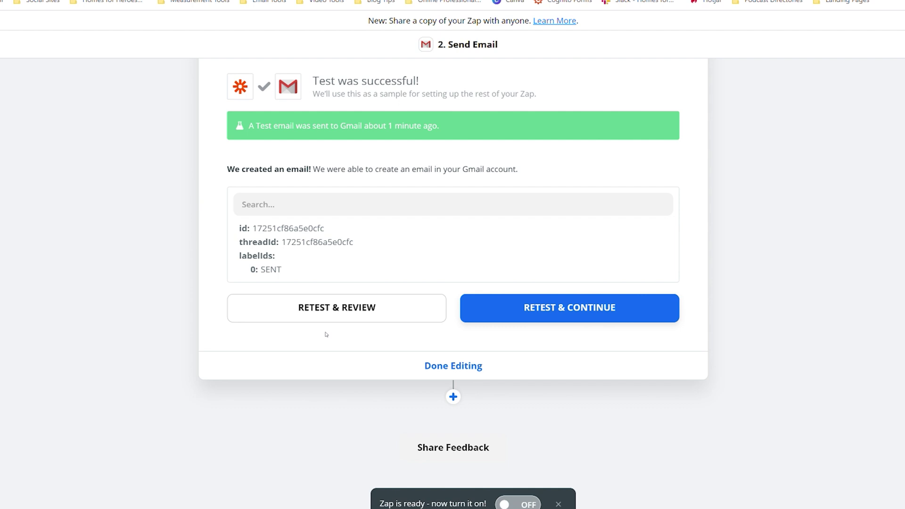
- Choose Done Editing to reach the 'Your Zap Is Ready!' screen
click(454, 367)
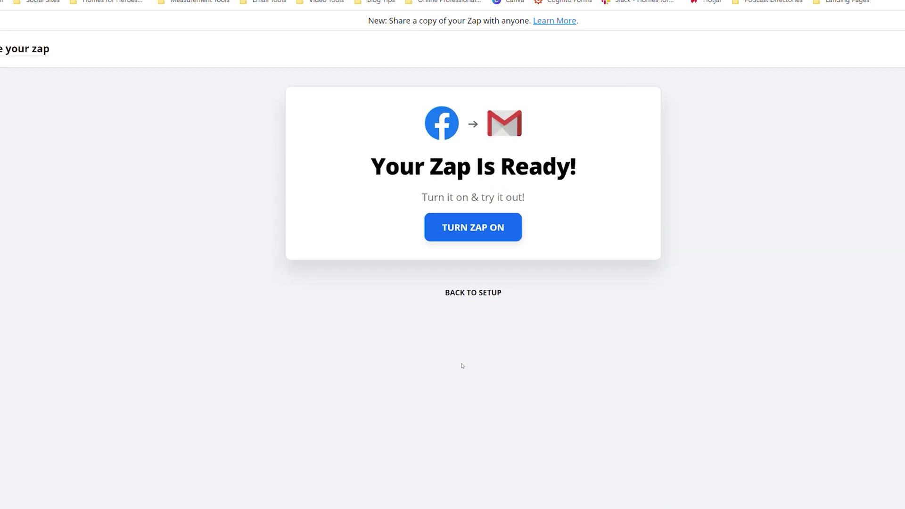